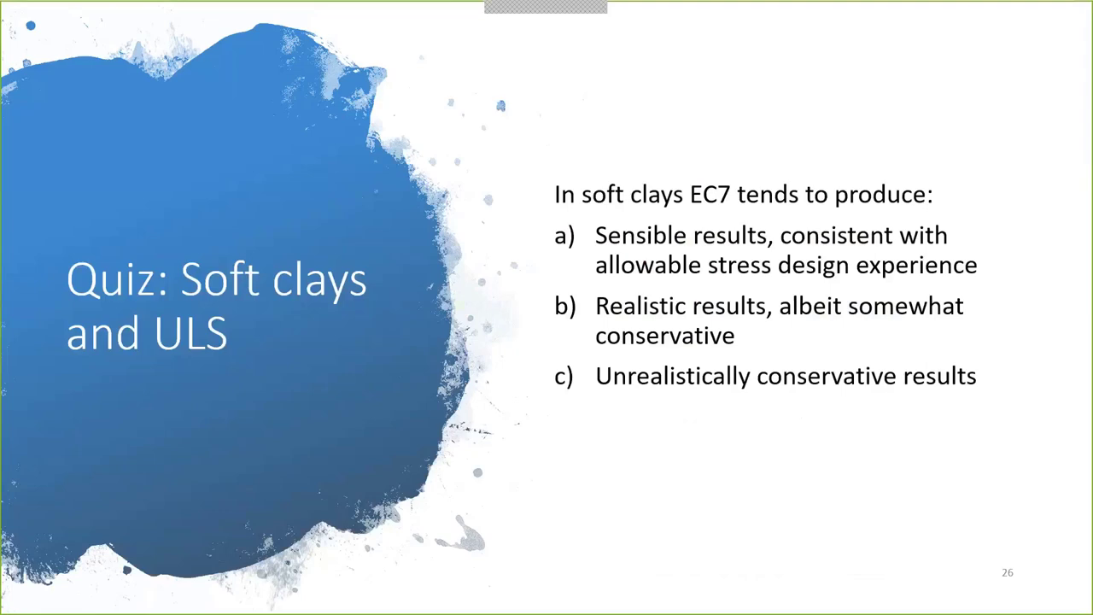
End the slide show, minimize the presentation and launch DeepEX 2019 from the desktop.
key(Escape)
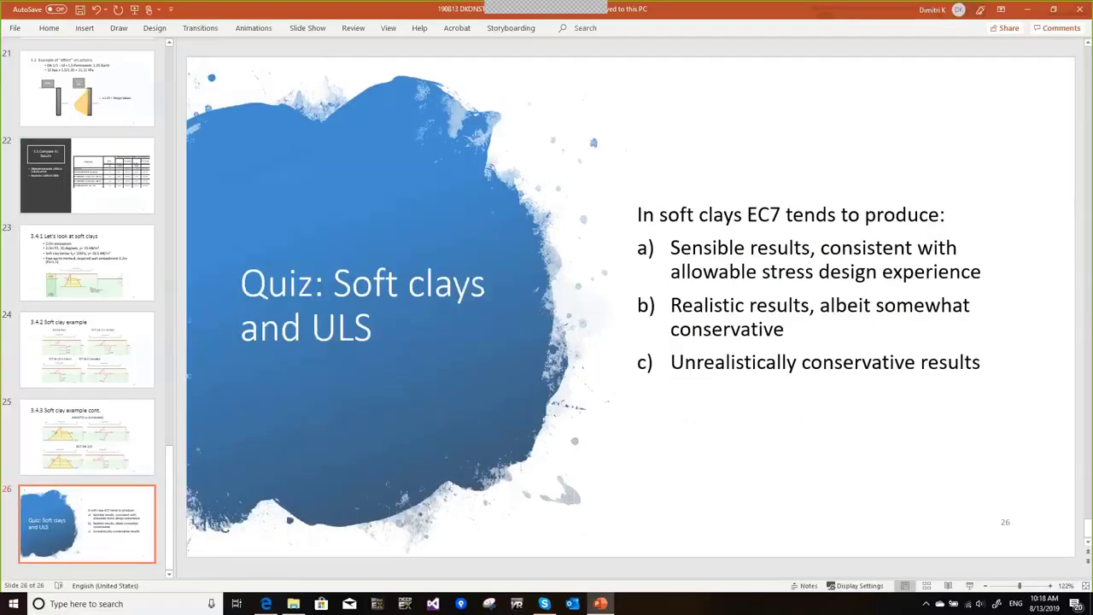
click(1023, 9)
click(1024, 9)
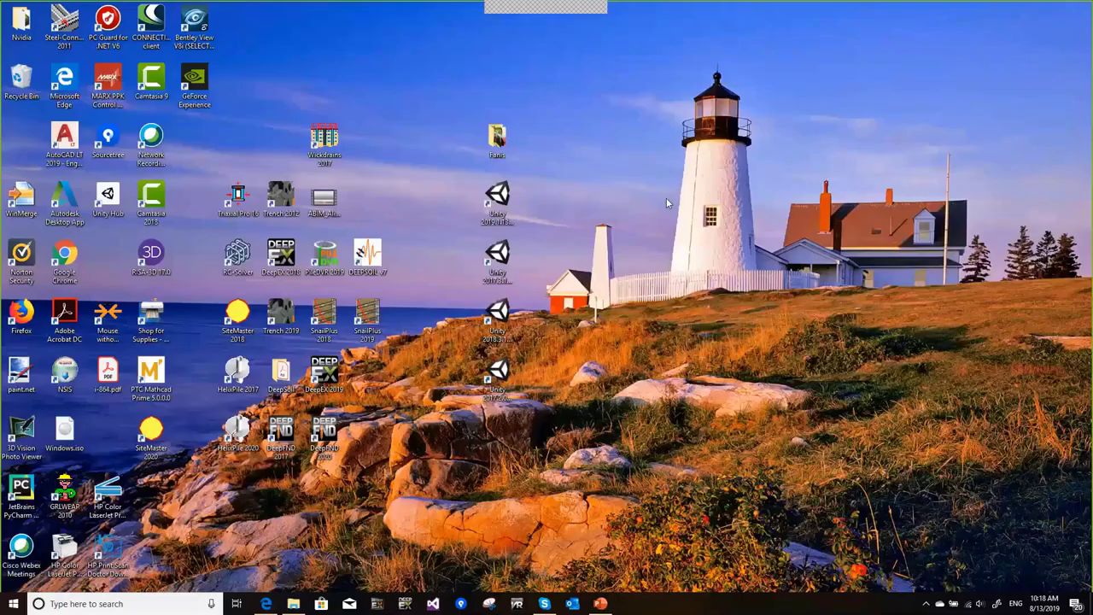
double_click(325, 372)
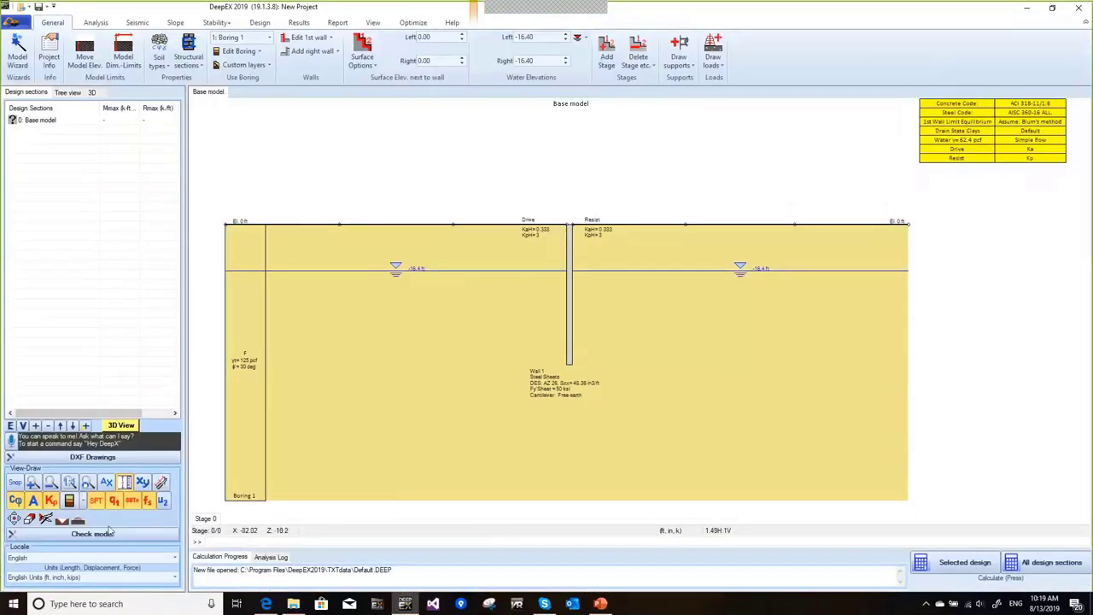
Change all project units to SI Units (m, cm, kN).
click(97, 578)
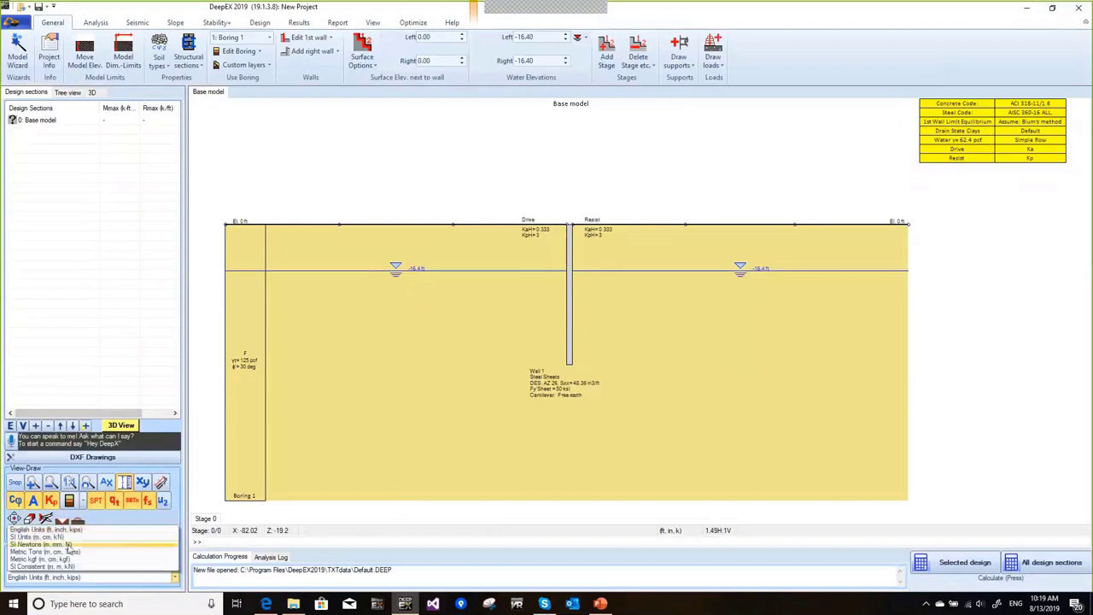
click(53, 539)
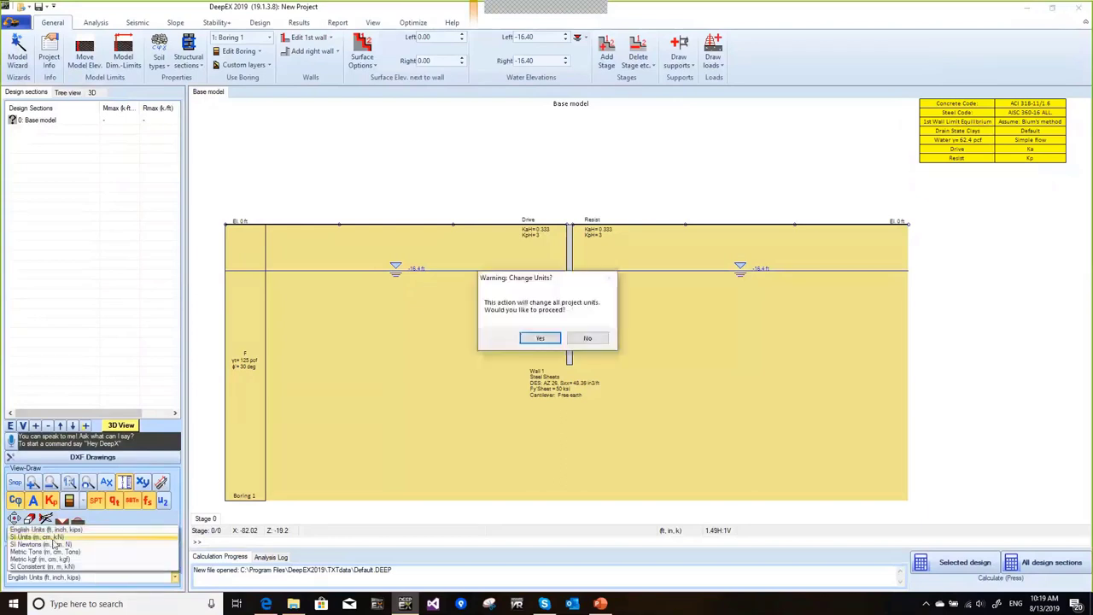
click(541, 339)
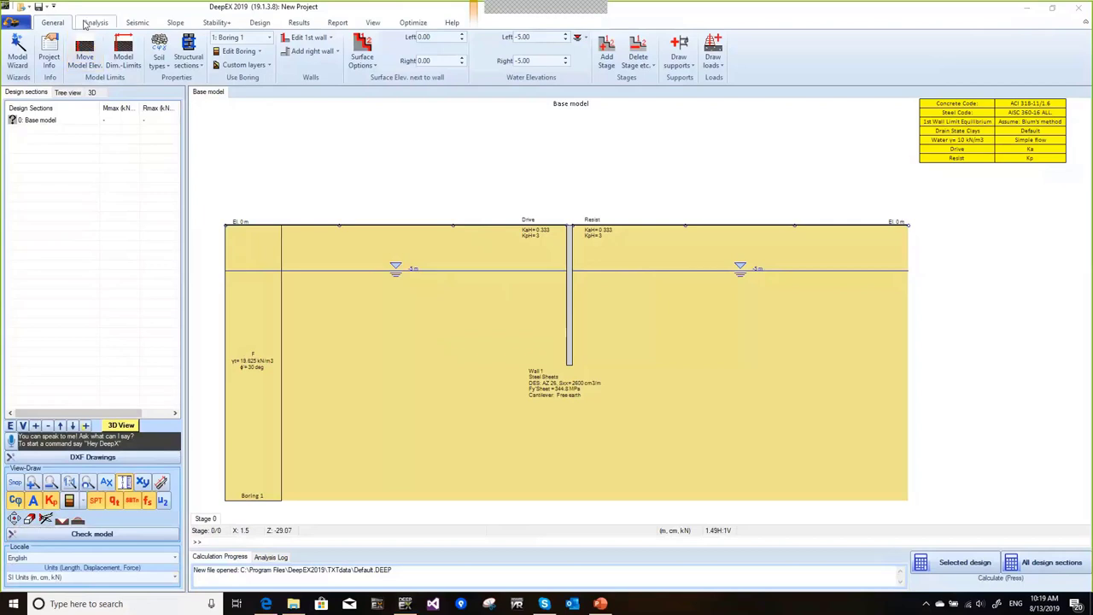
Start the model wizard in metric units (kN, m, cm) and choose Peck 1969 earth pressures for multiple supports.
click(17, 58)
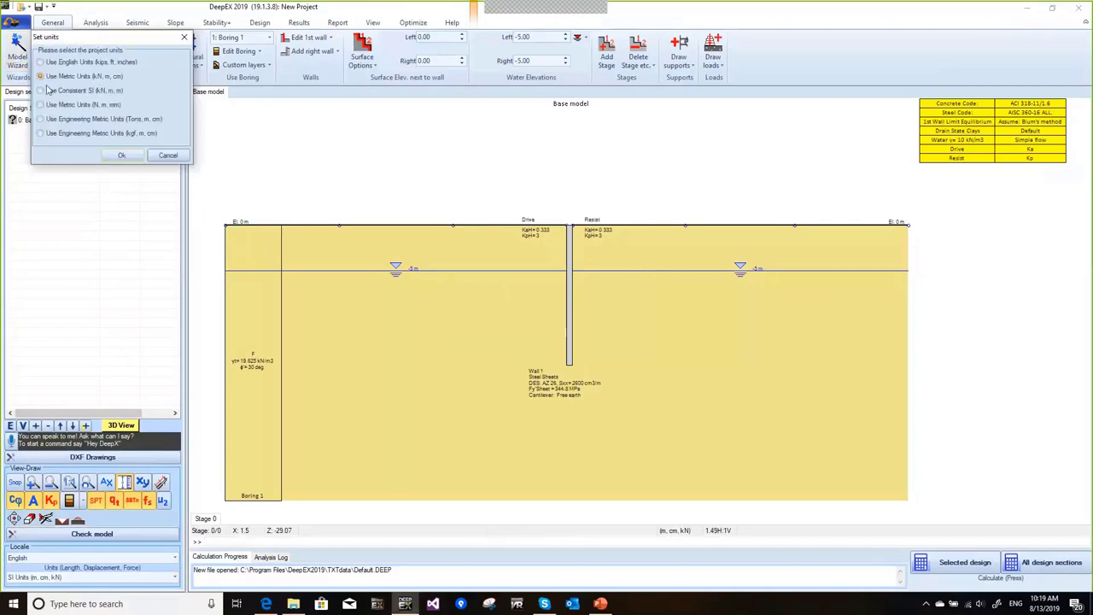
click(122, 157)
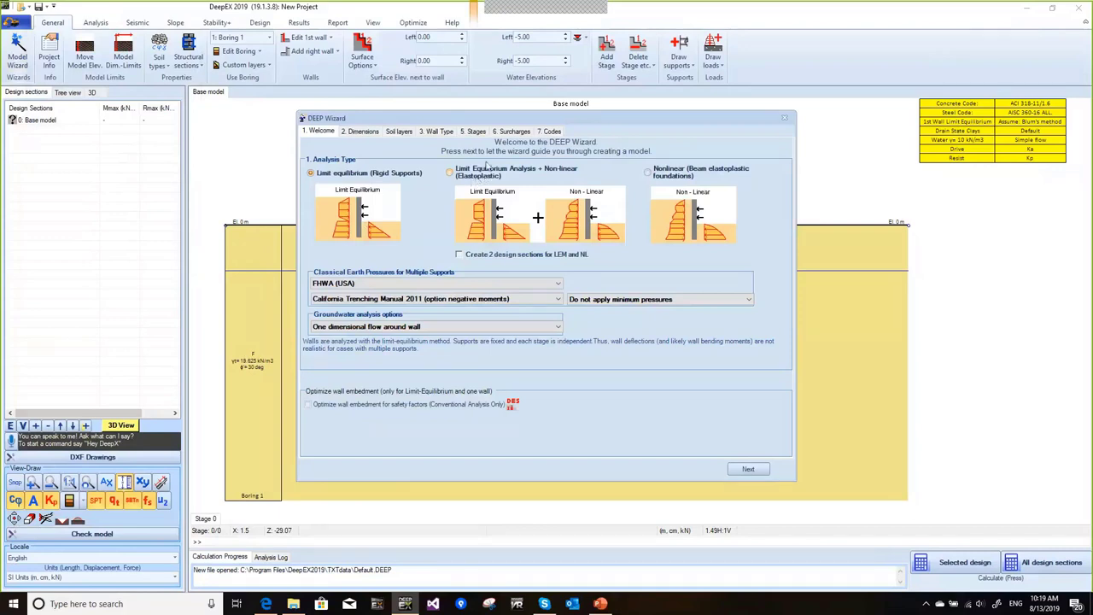
click(402, 283)
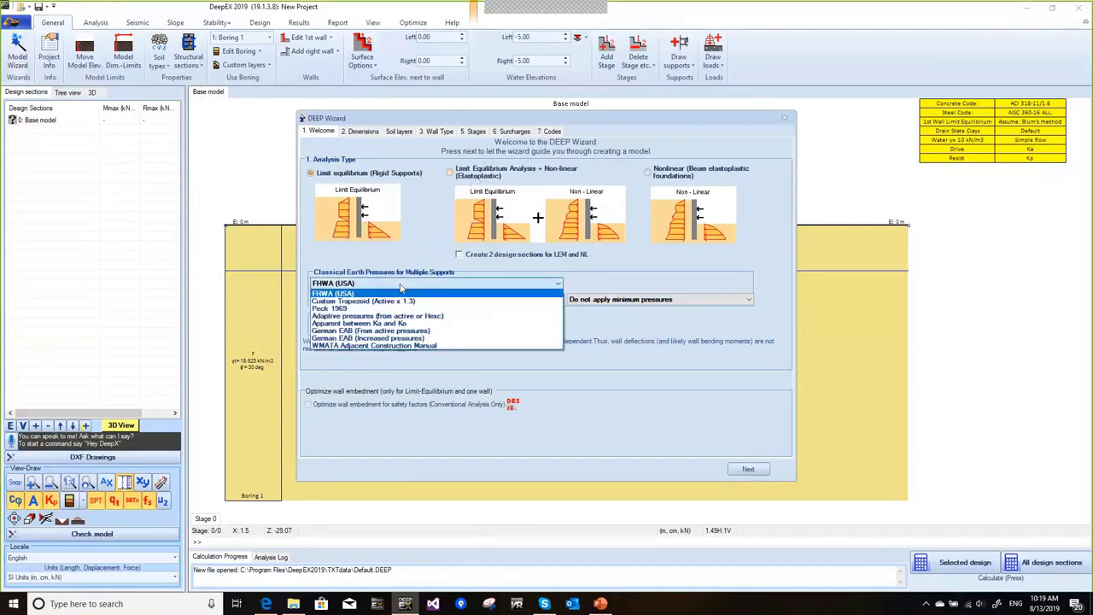
click(380, 309)
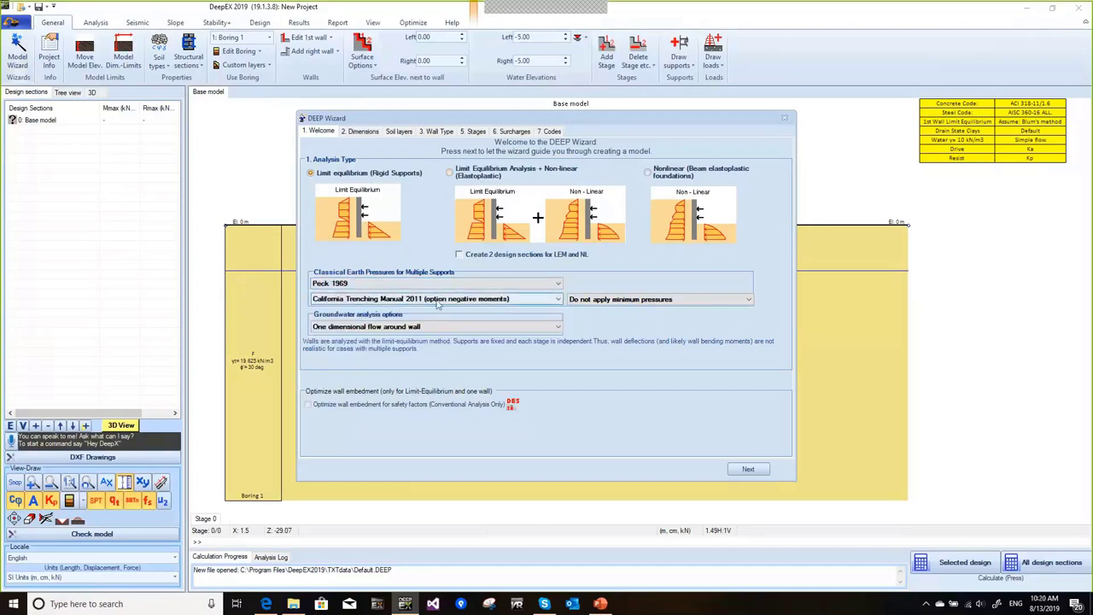
Set the horizontal spacing of the tiebacks to 1.8 m in the wizard's dimensions.
click(363, 132)
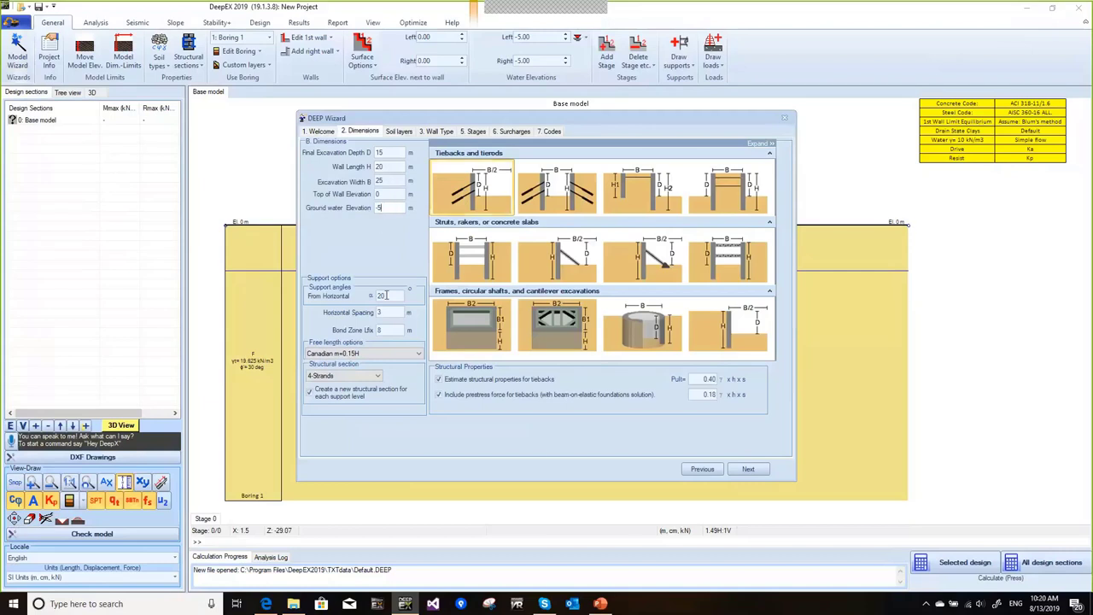
double_click(386, 311)
text(1.8)
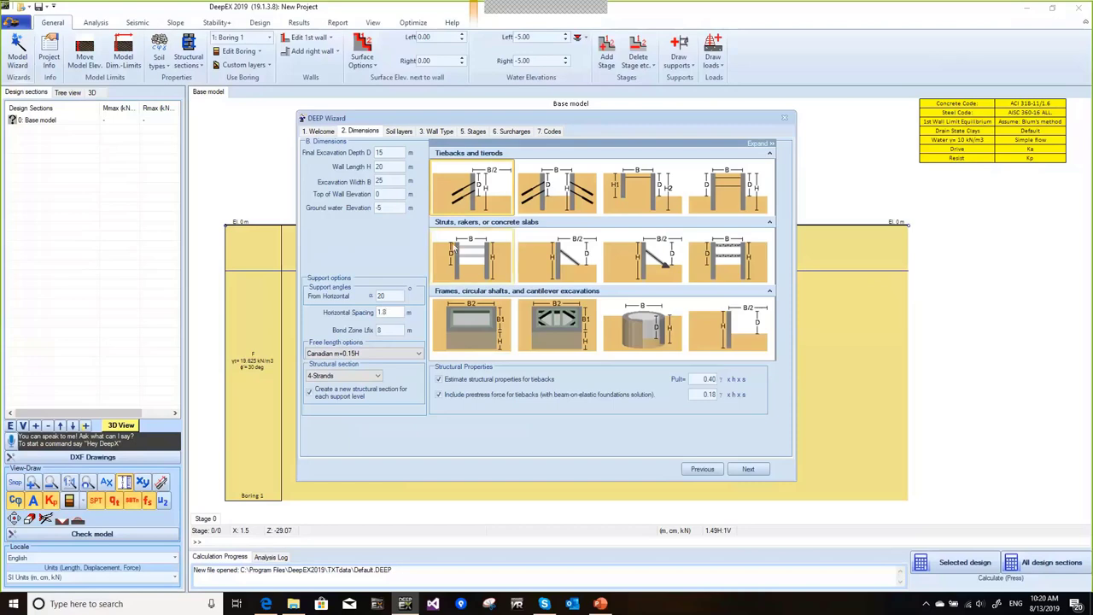
key(Return)
Edit the soil types and estimate the fill's properties in the SPT Estimator with an Nspt of about 15.
click(428, 195)
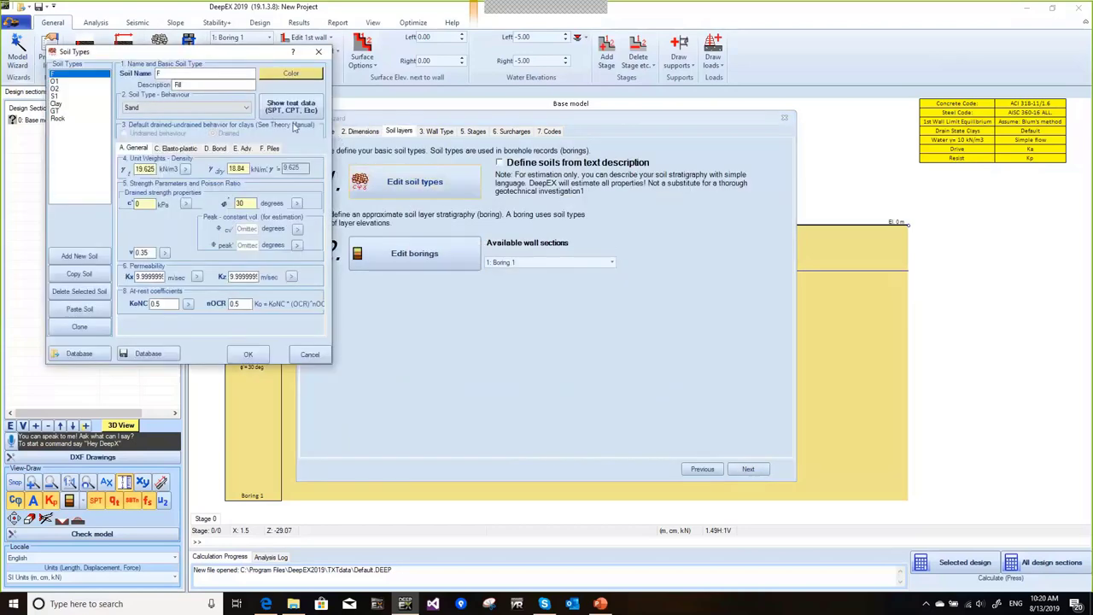
click(290, 107)
click(384, 71)
drag(363, 92, 397, 91)
Set the undrained strength Su of the Clay soil to 100 kPa and accept the soil types.
click(57, 103)
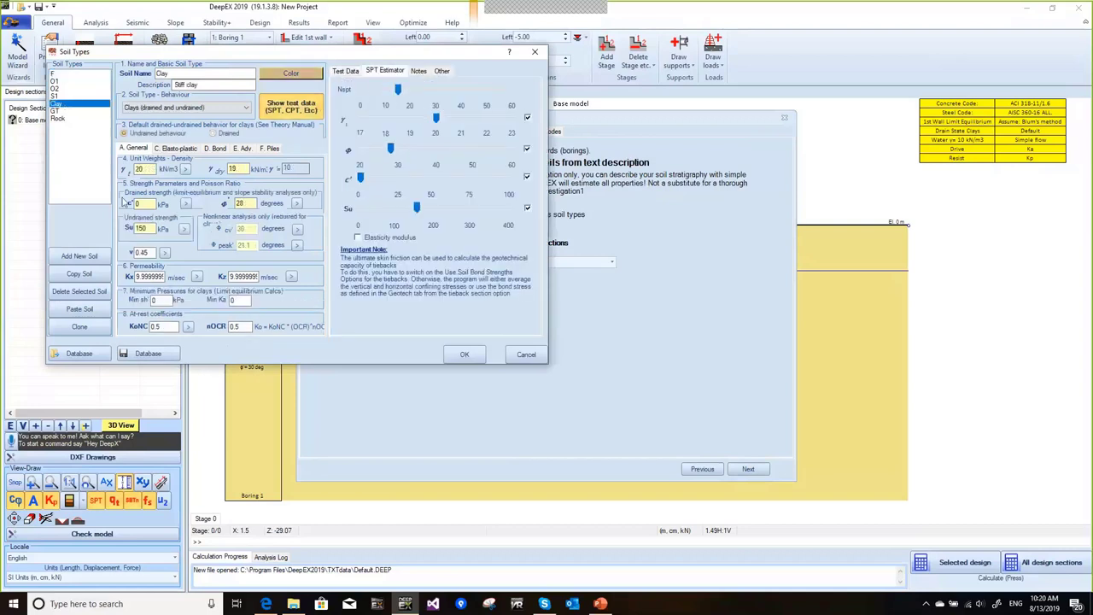
double_click(143, 229)
text(100)
click(465, 356)
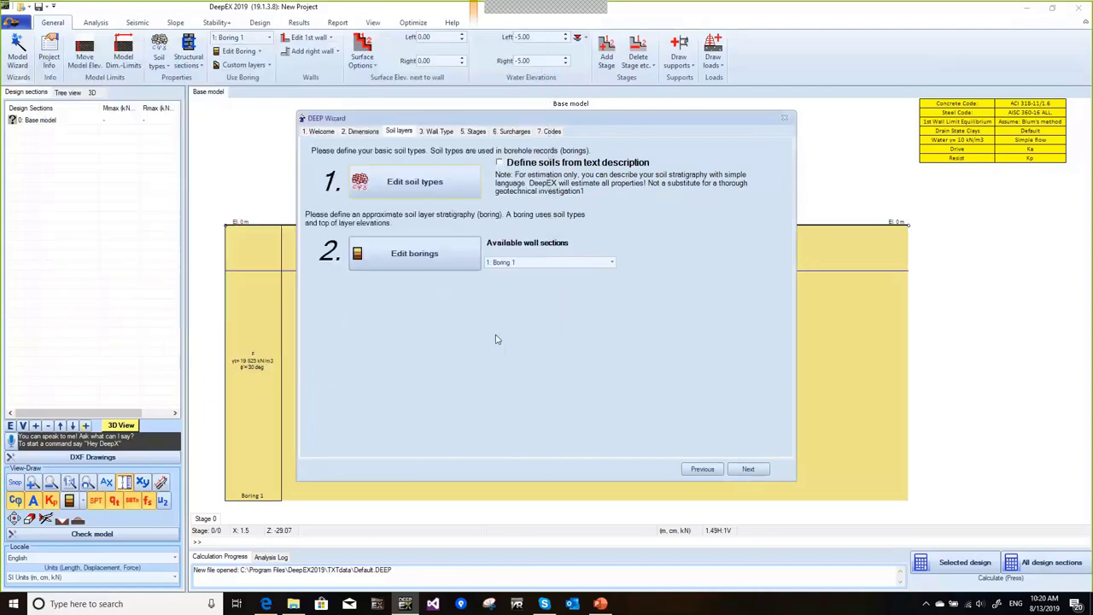
Add a layer to Boring 1 with top elevation -5 m and soil type O1.
click(418, 264)
click(562, 338)
click(547, 321)
click(551, 321)
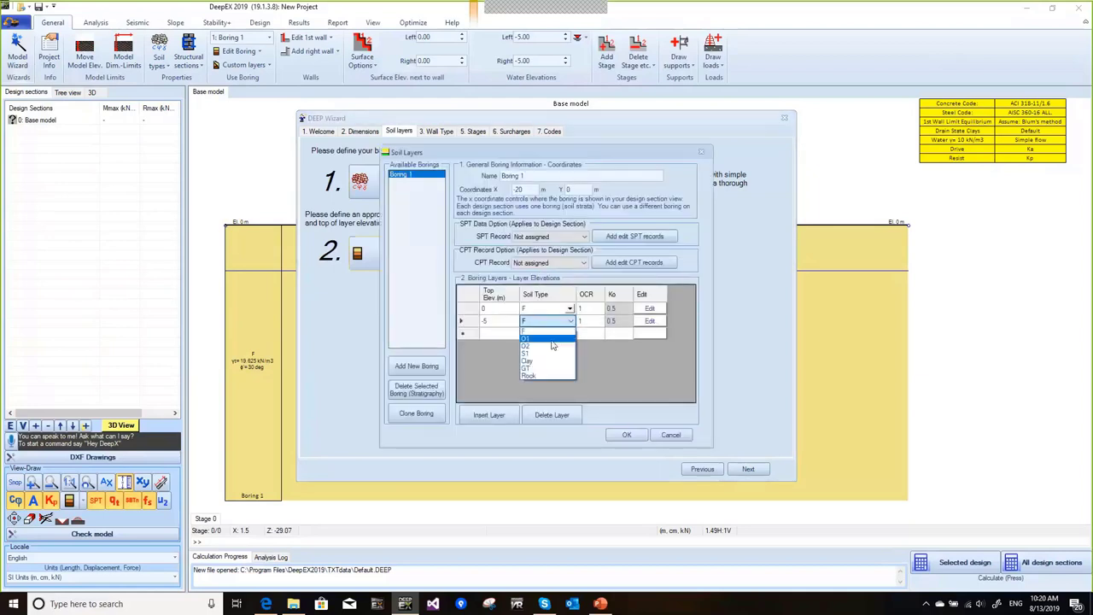
click(552, 339)
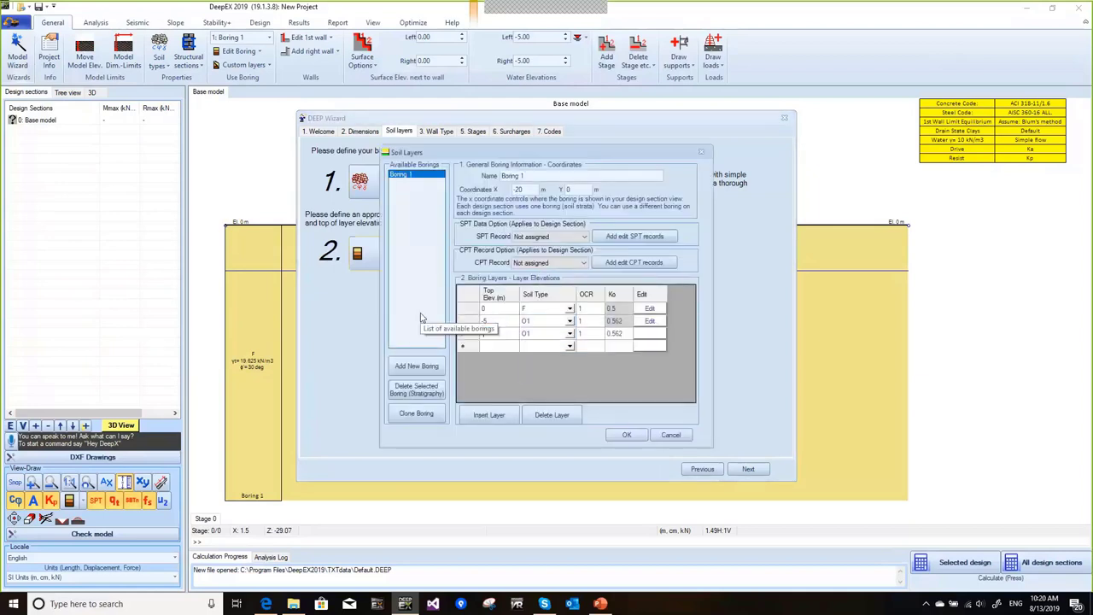
Add a boring layer with top elevation -8 m and soil type S1.
text(-)
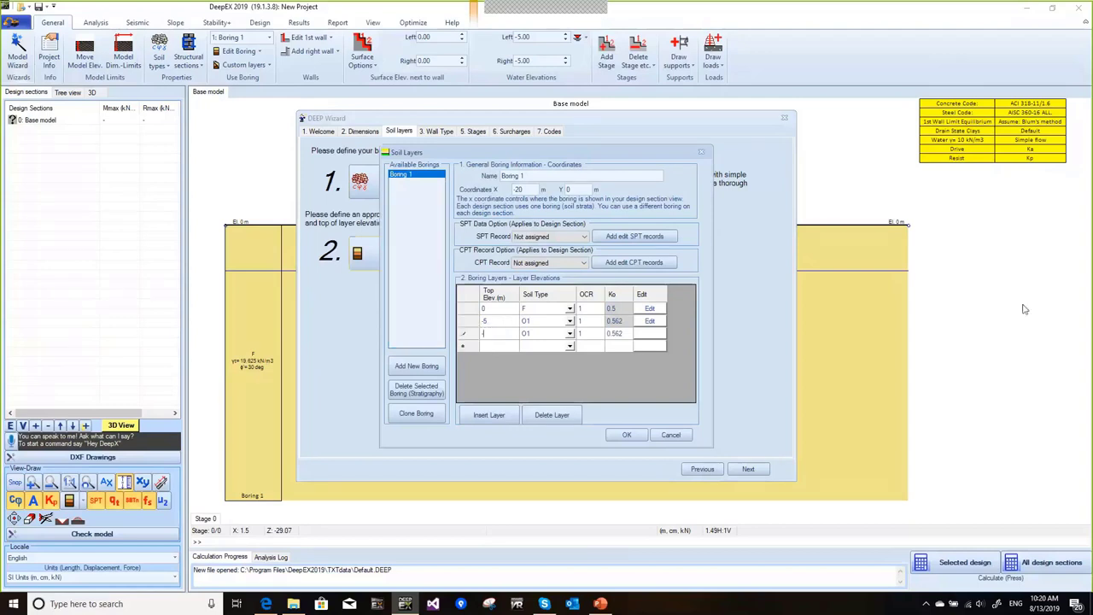
text(8)
key(Tab)
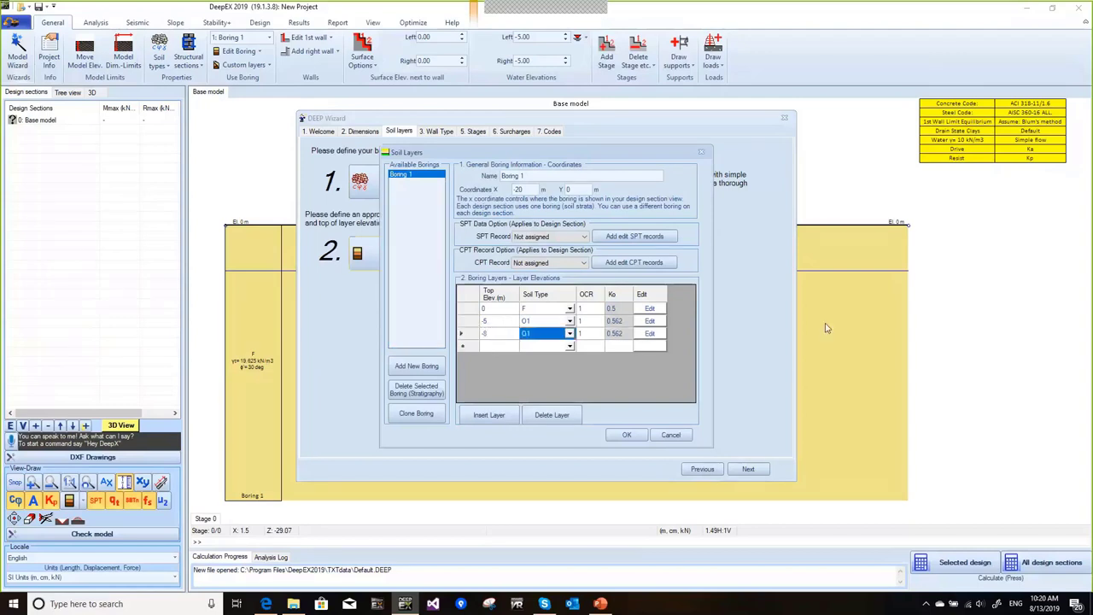
click(569, 340)
click(547, 357)
Add a boring layer with top elevation -15 m and soil type Clay, and accept the stratigraphy.
text(-15)
key(BackSpace)
text(2)
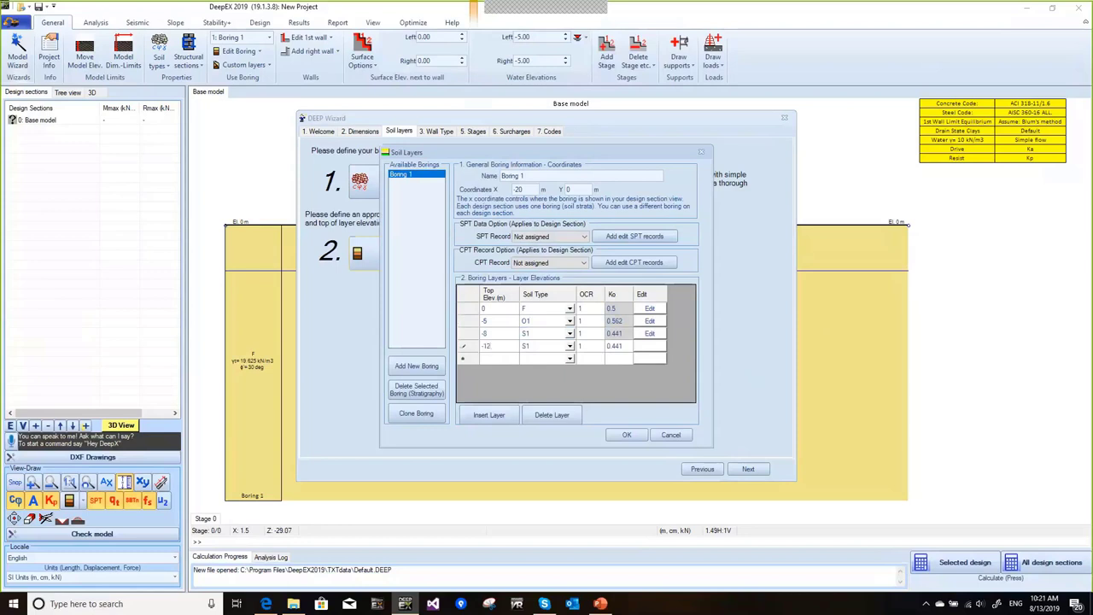
key(Tab)
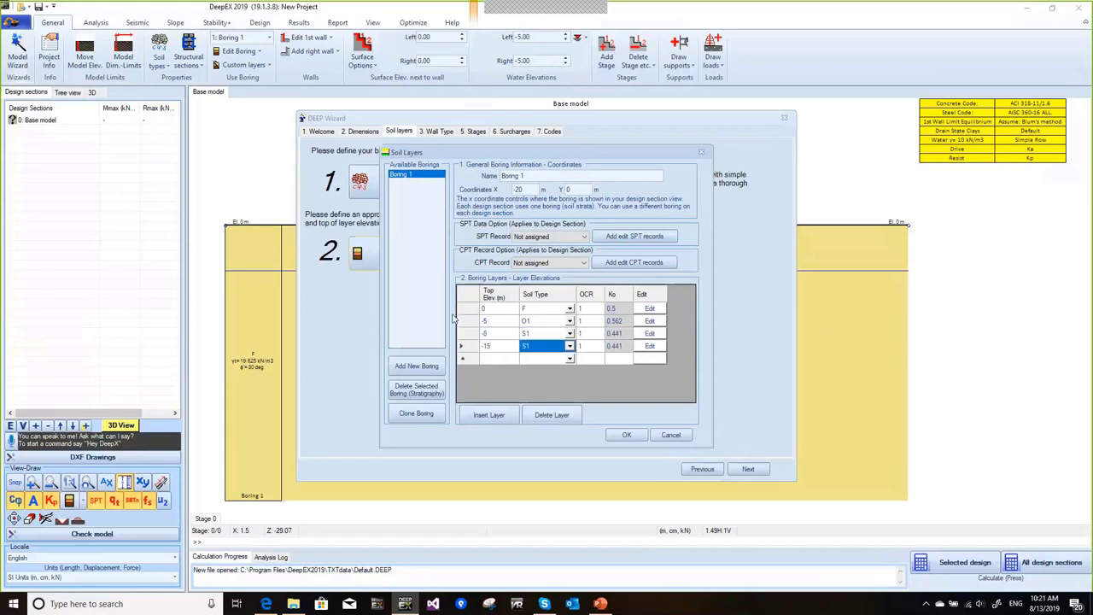
click(557, 350)
click(568, 346)
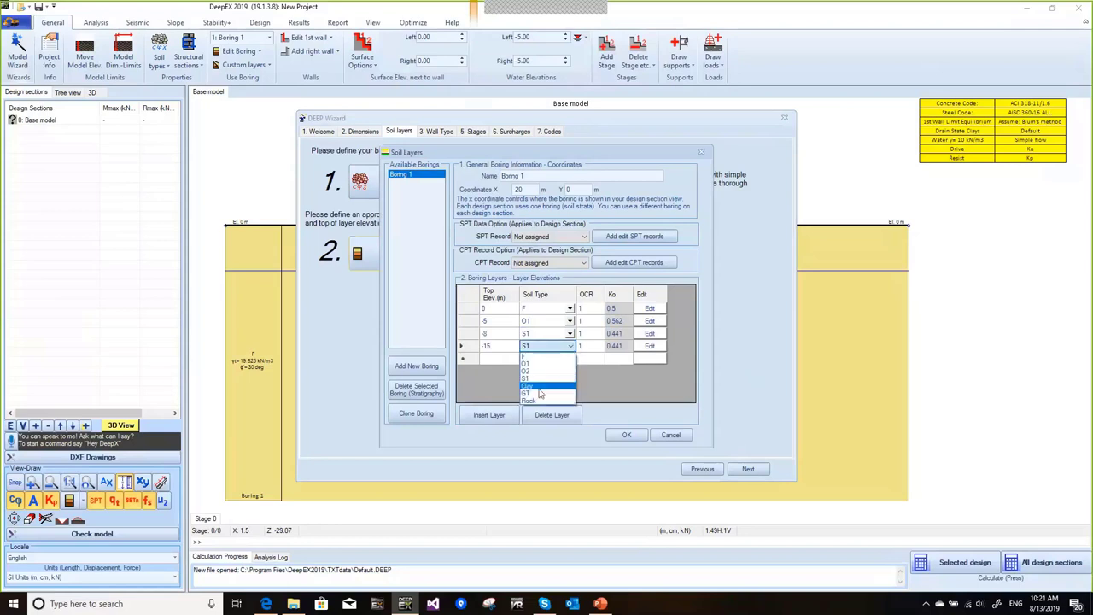
click(547, 380)
click(626, 435)
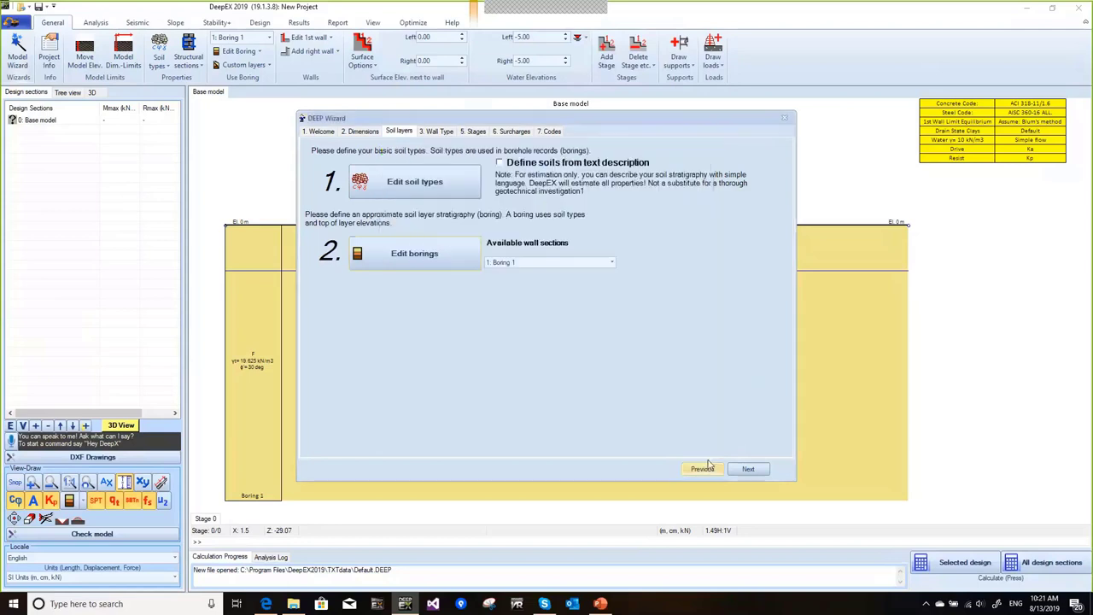
Change Wall 1 to a secant pile wall with reinforced concrete piles, 0.8 m wide and spaced 1.2 m horizontally.
click(748, 470)
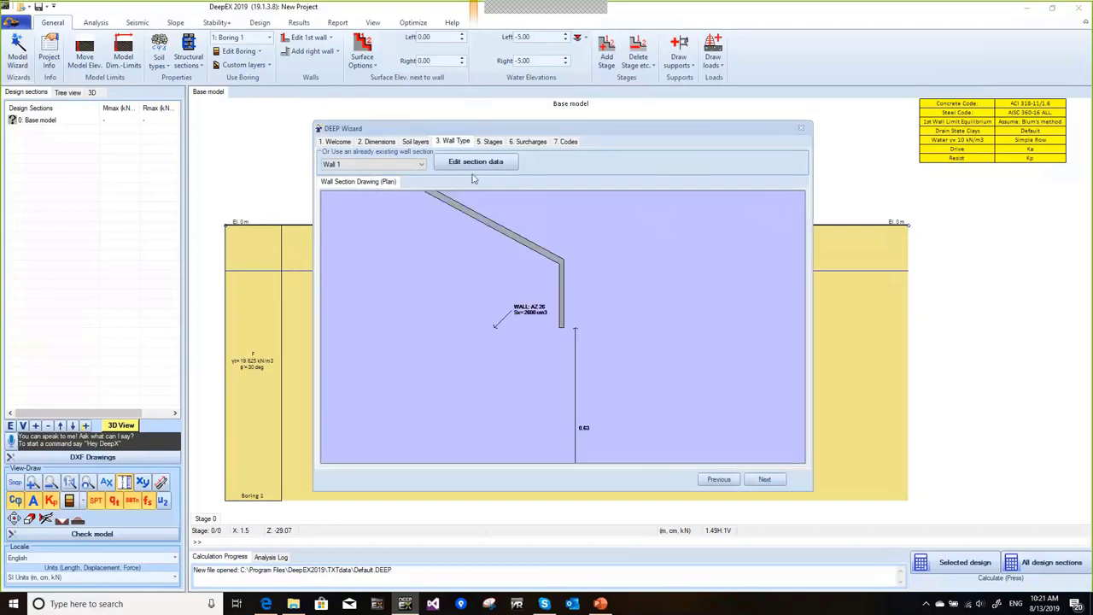
click(475, 162)
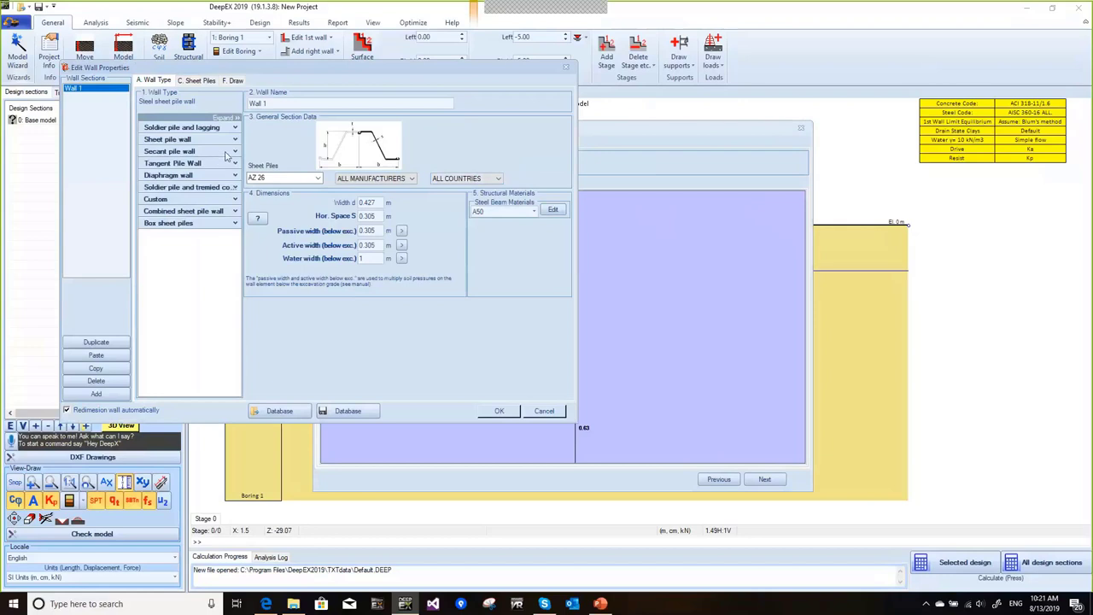
click(229, 152)
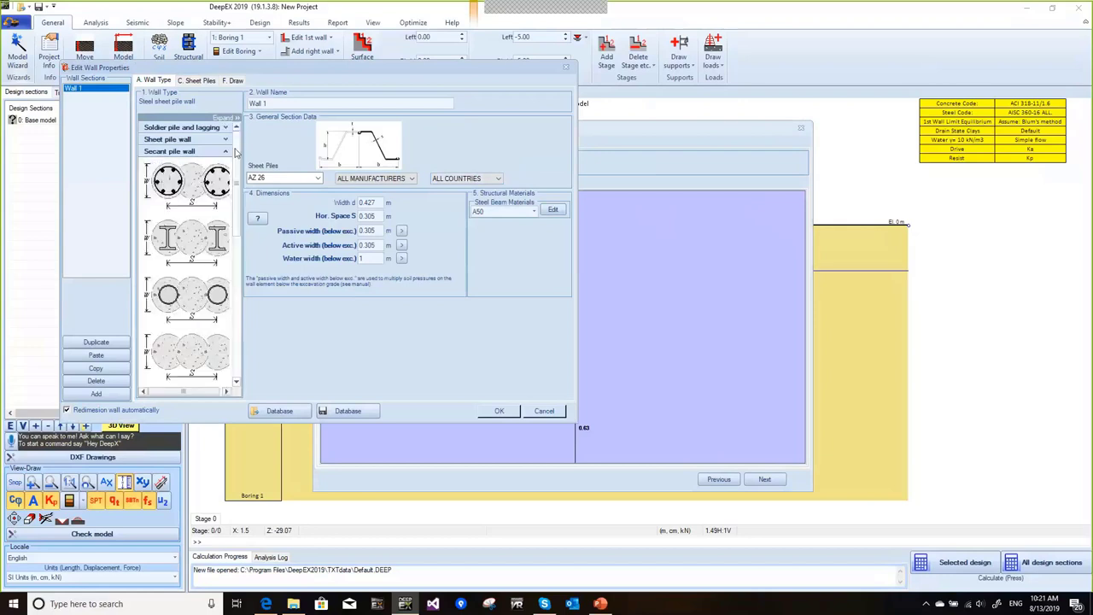
click(204, 196)
click(370, 202)
key(BackSpace)
text(8)
text(.2)
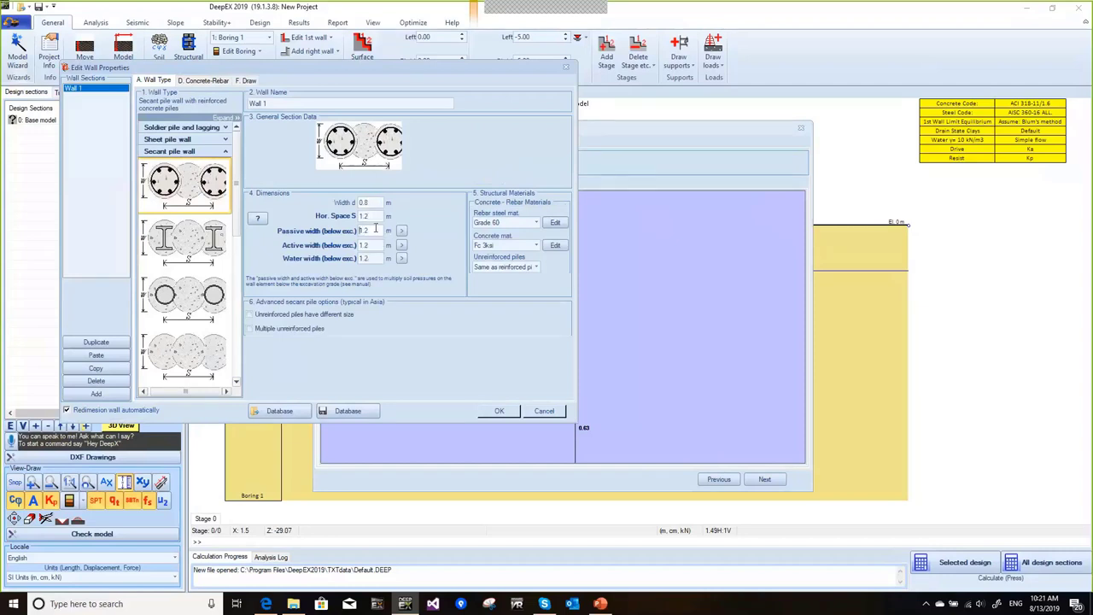
Set the wall's longitudinal reinforcement to 12 #9 bars with a Ctop of 9 cm.
click(220, 80)
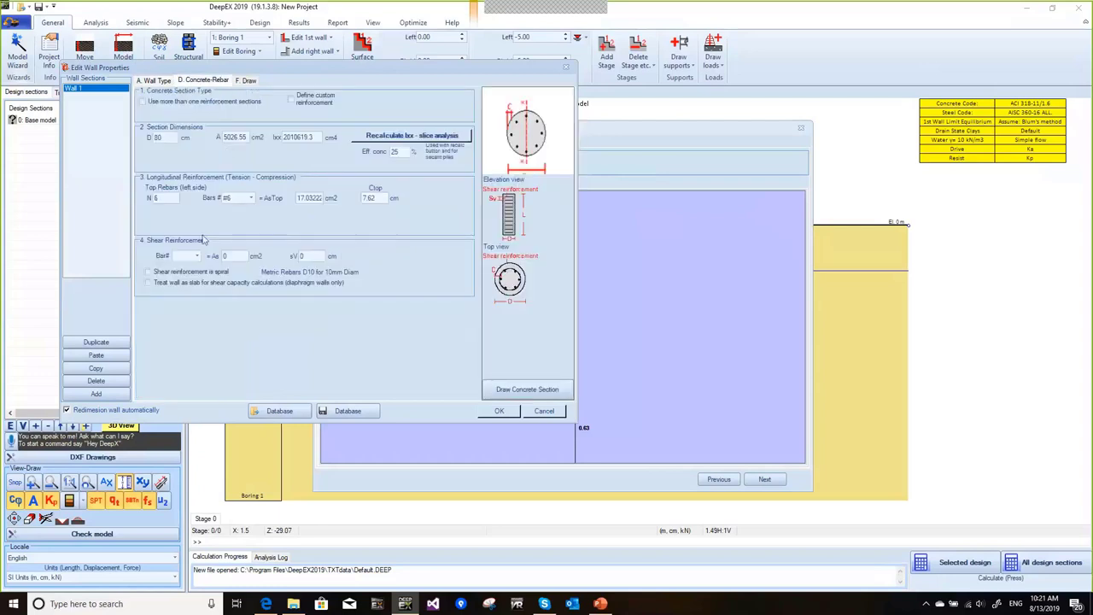
click(250, 199)
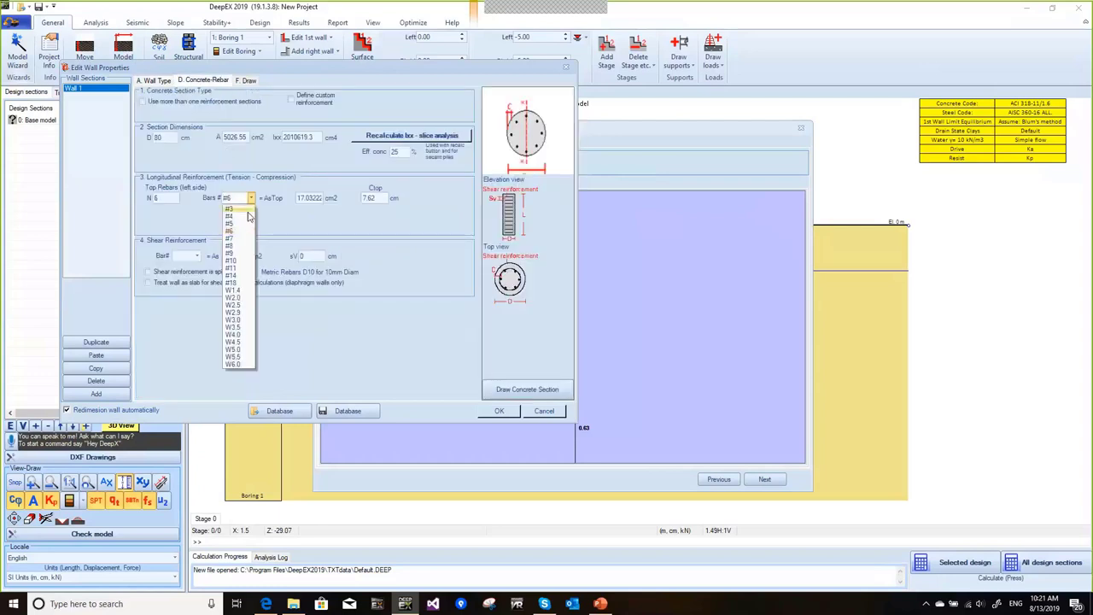
click(231, 255)
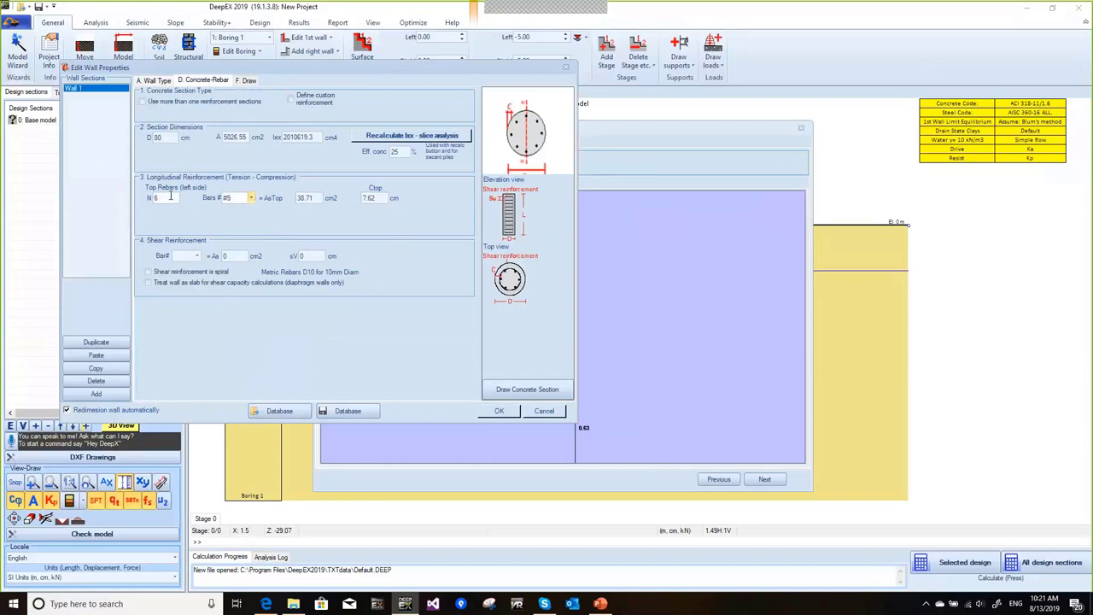
text(12)
double_click(369, 197)
text(5)
Add #5 shear reinforcement to the piles, set its spacing and accept the wall properties.
click(189, 256)
click(182, 281)
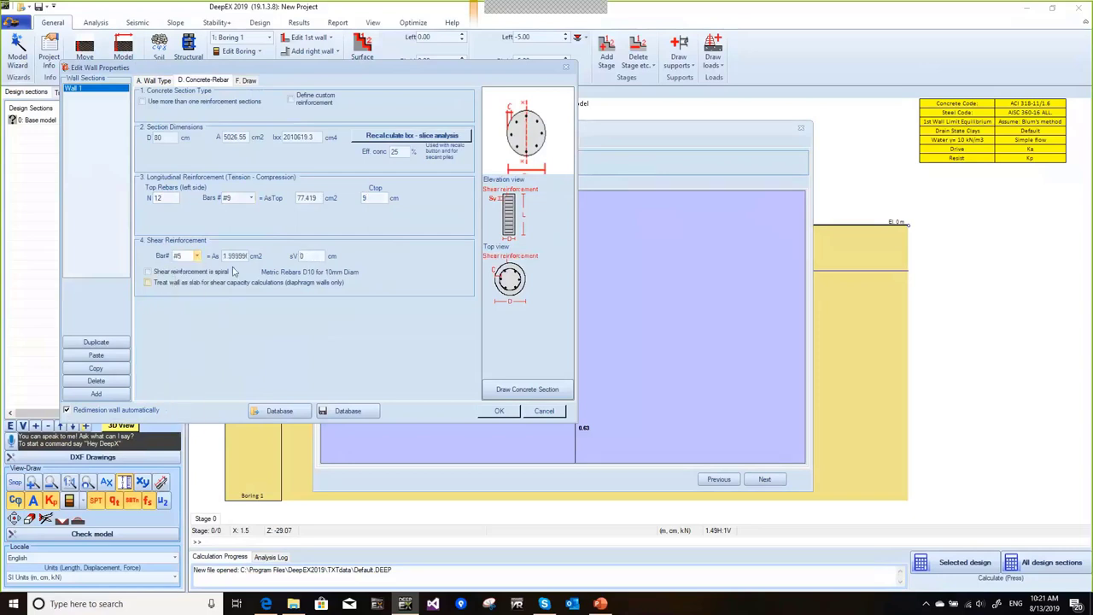
key(Tab)
text(1)
click(499, 411)
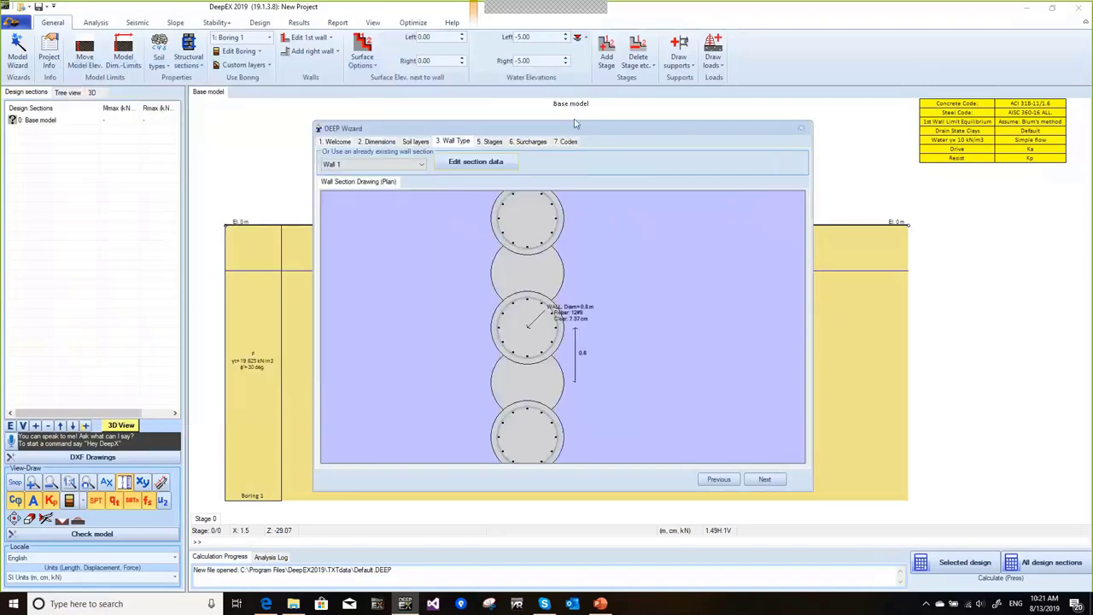
Review the excavation dimensions entered in the wizard and return to the construction stage options.
click(763, 479)
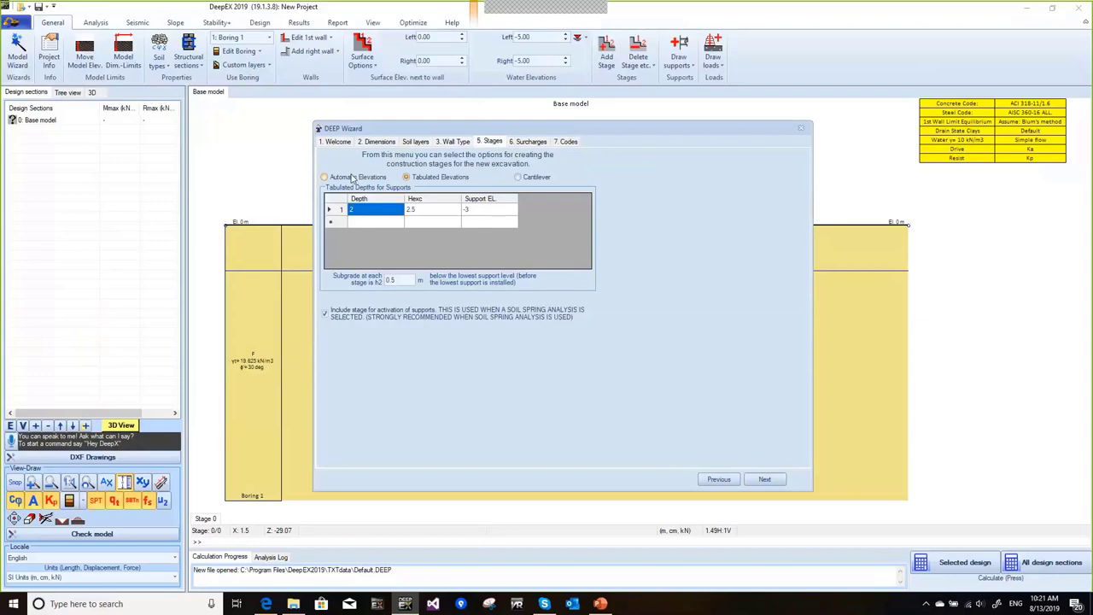
click(382, 143)
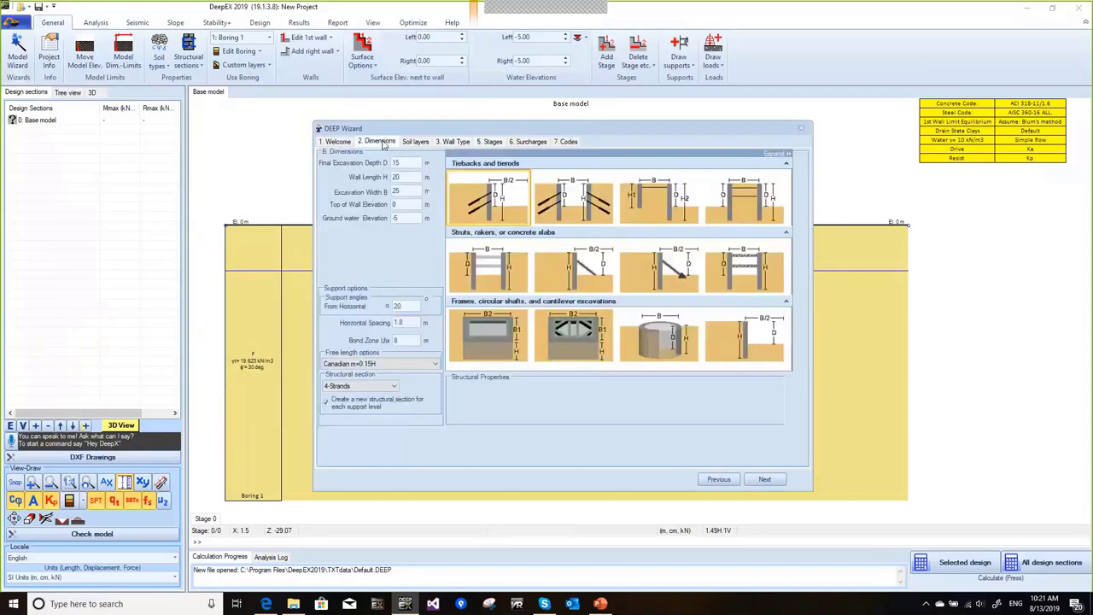
click(489, 142)
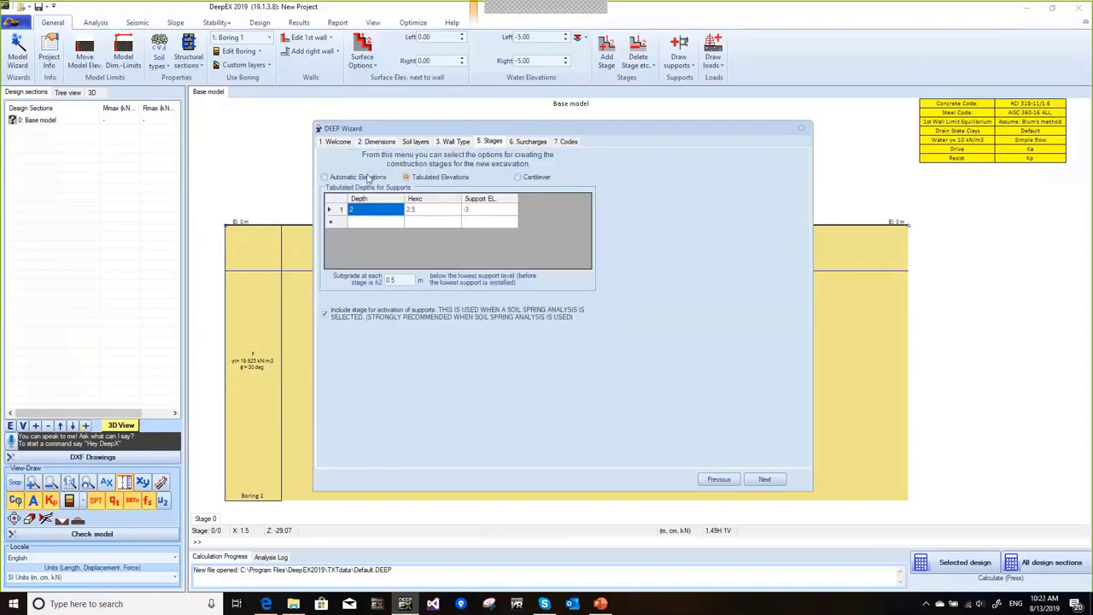
Set the first two tabulated support depths to 3 m and 6.5 m.
click(366, 209)
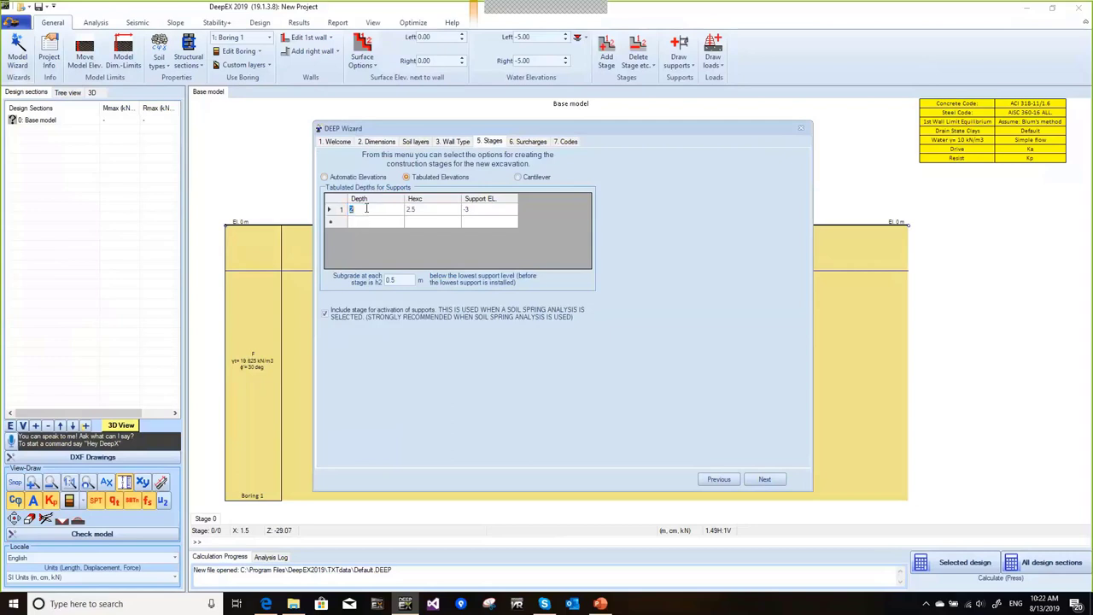
key(Return)
text(5.5)
click(366, 211)
text(3)
key(Return)
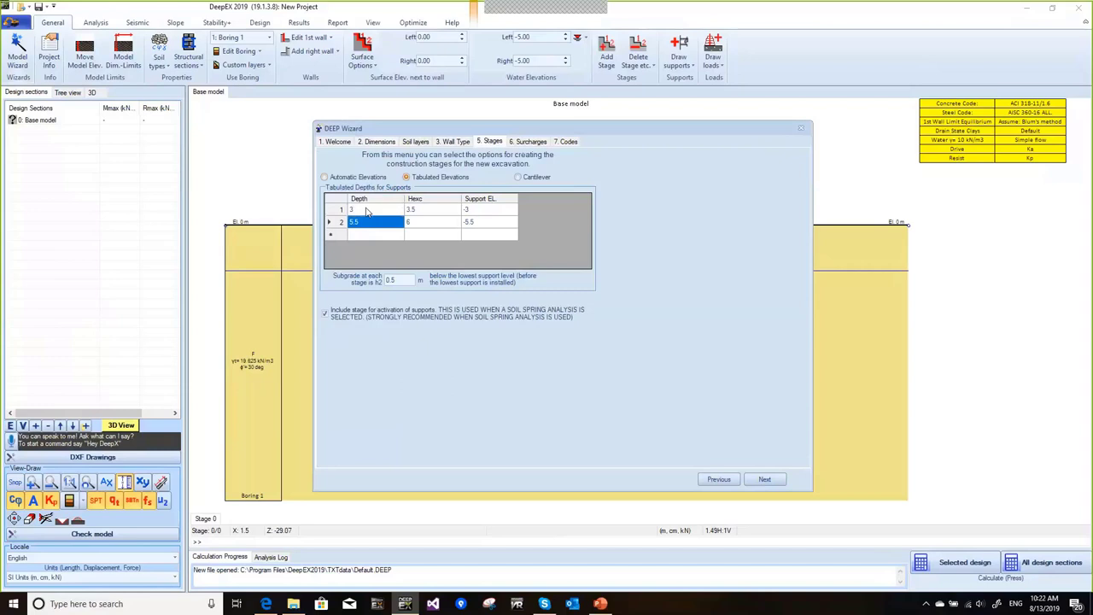
text(6.5)
key(Return)
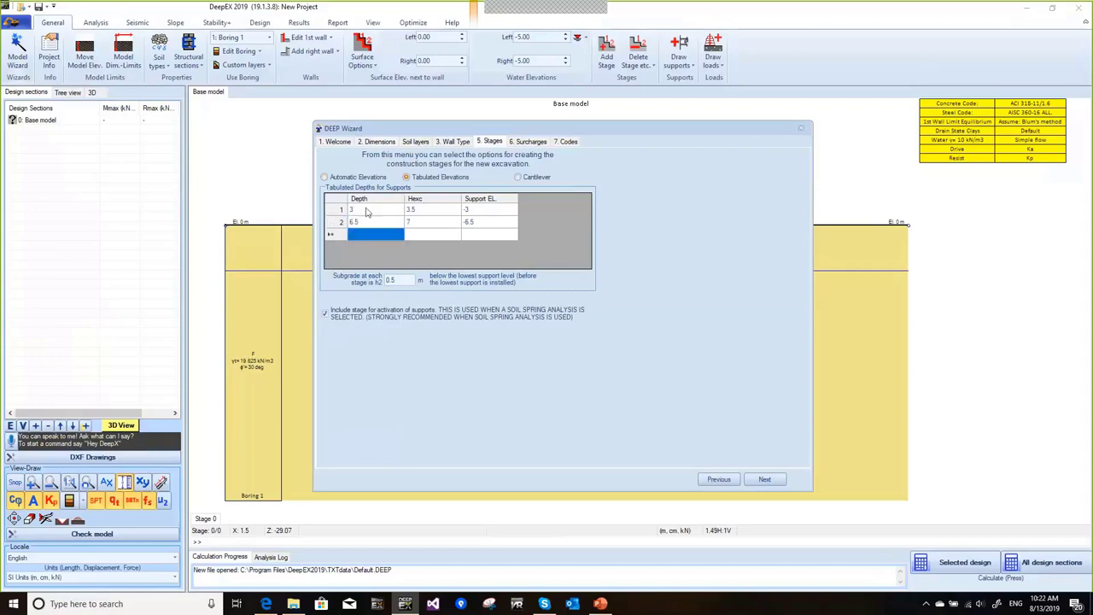
Add a third and fourth support at depths of 9.5 m and 12 m and continue to the surcharge options.
text(9.5)
key(Return)
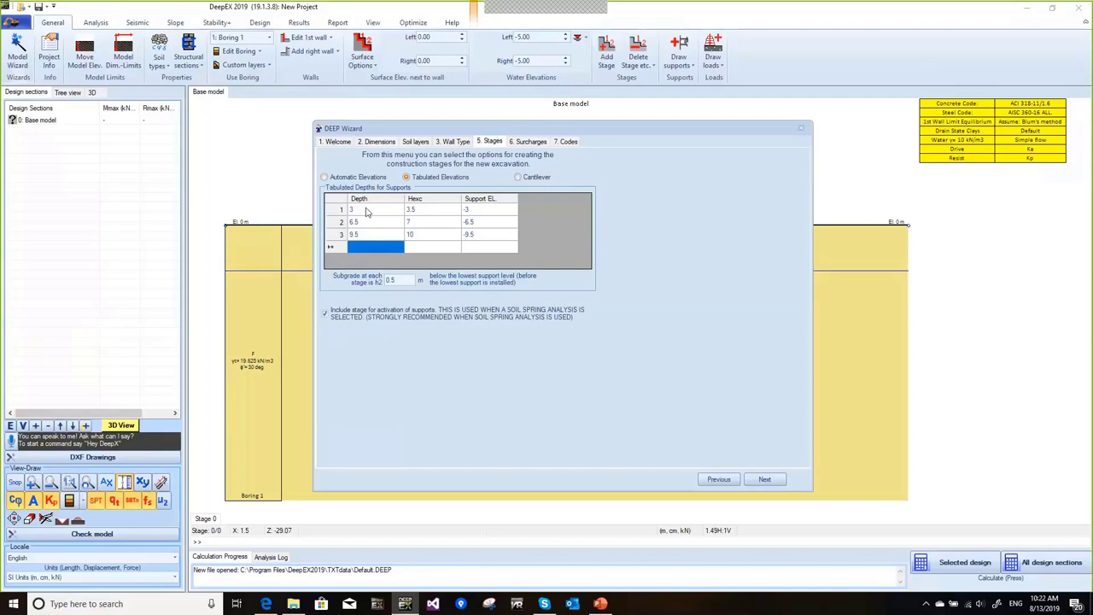
text(12)
key(Return)
key(Up)
key(Up)
key(Right)
click(765, 479)
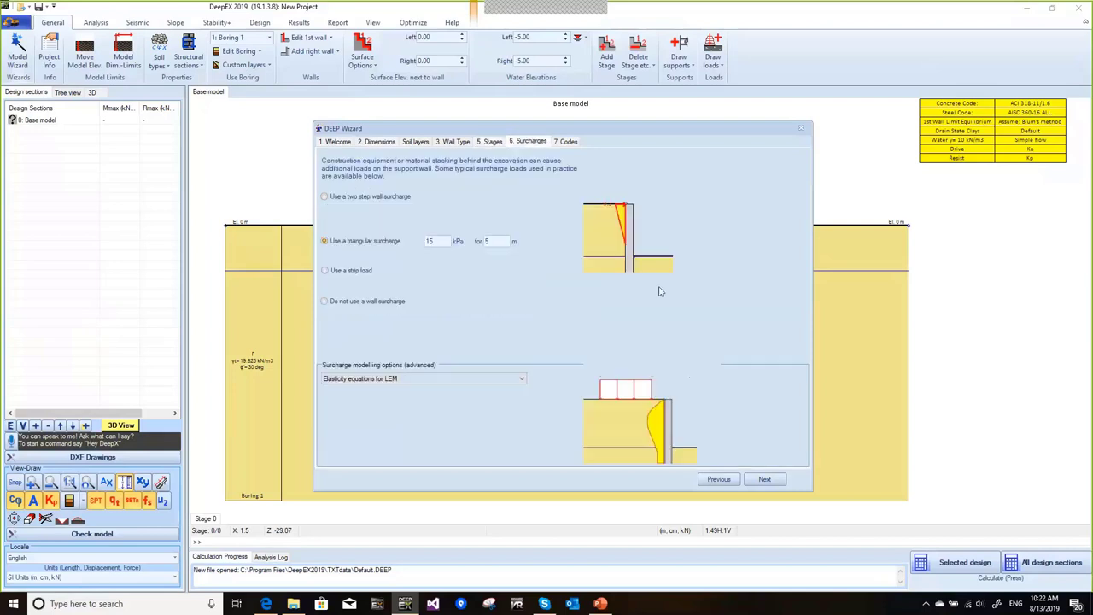
Use a strip load as the wall surcharge, keep elasticity equations for LEM as its modelling option, and continue to the codes.
click(350, 272)
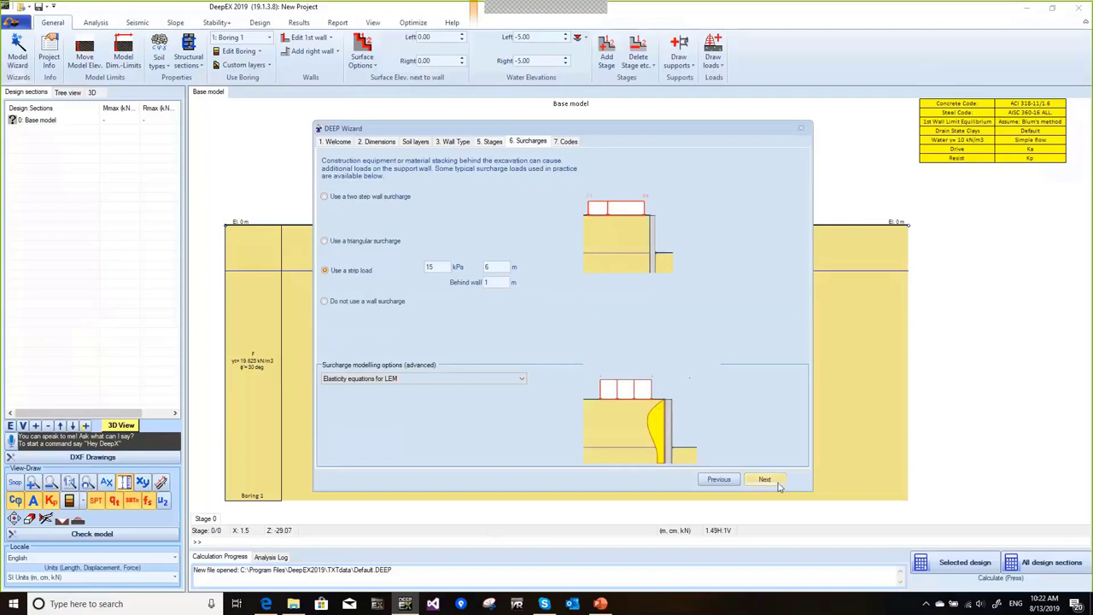
click(494, 378)
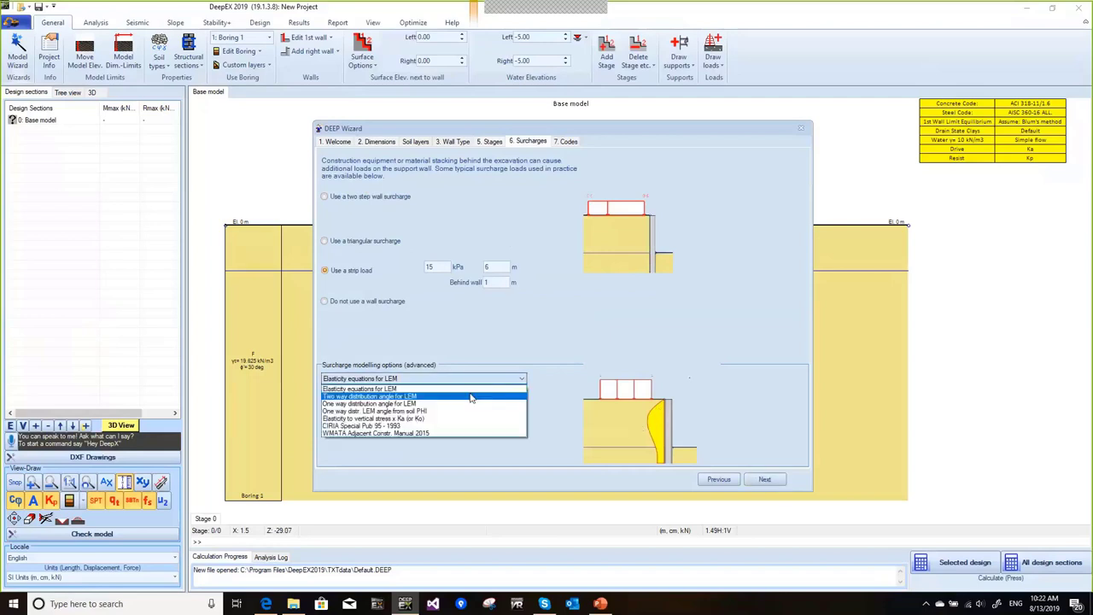
click(465, 396)
click(478, 379)
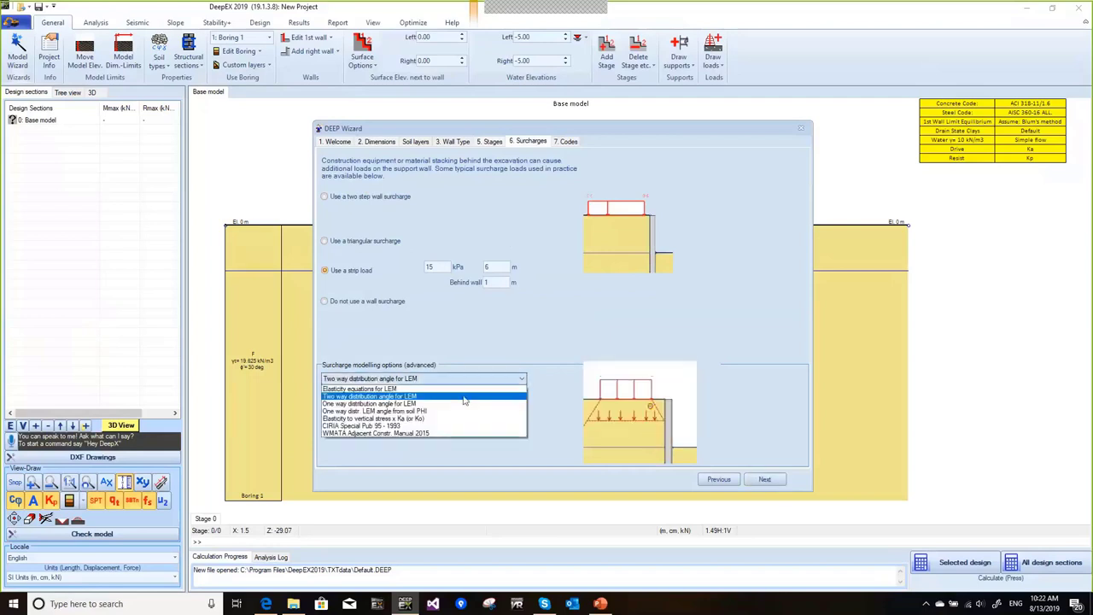
click(465, 388)
click(759, 480)
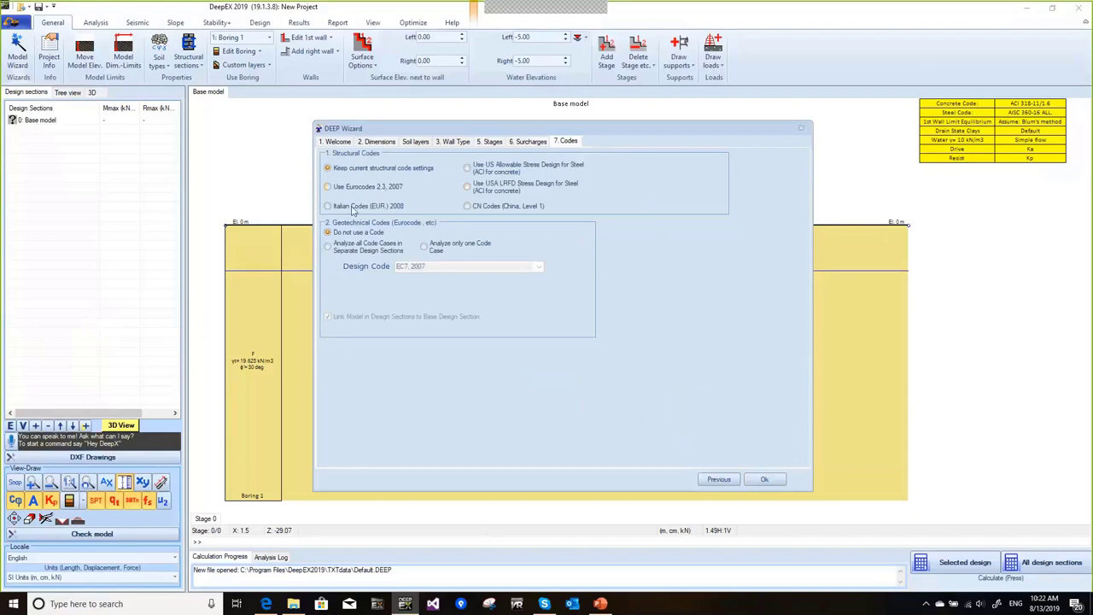
Apply Eurocodes 2,3, 2007, analyze all EC7, 2007 code cases in separate design sections, and finish the wizard.
click(337, 247)
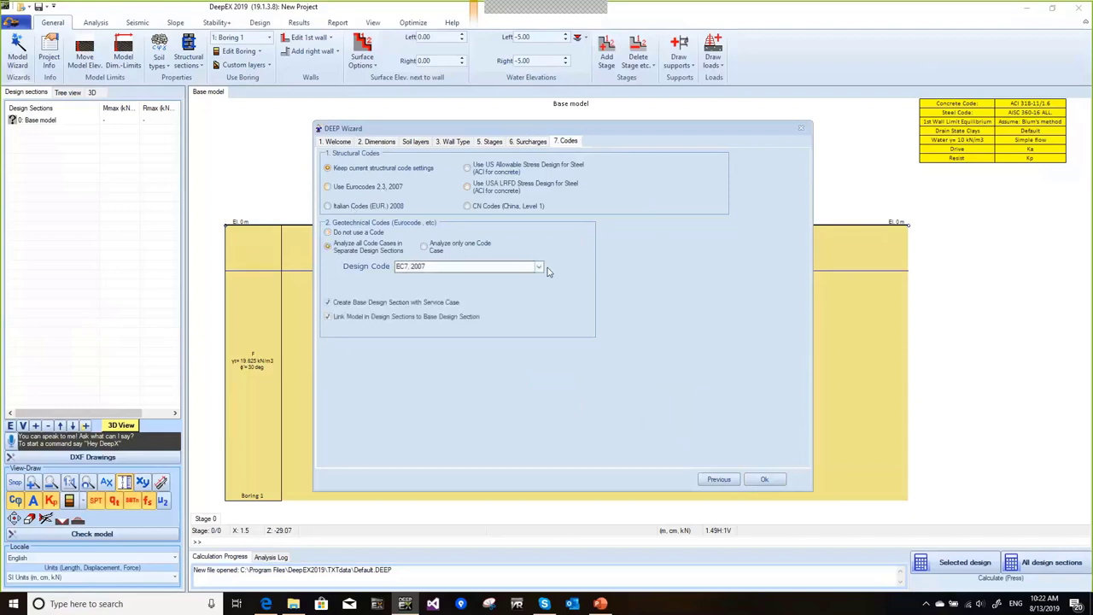
click(356, 187)
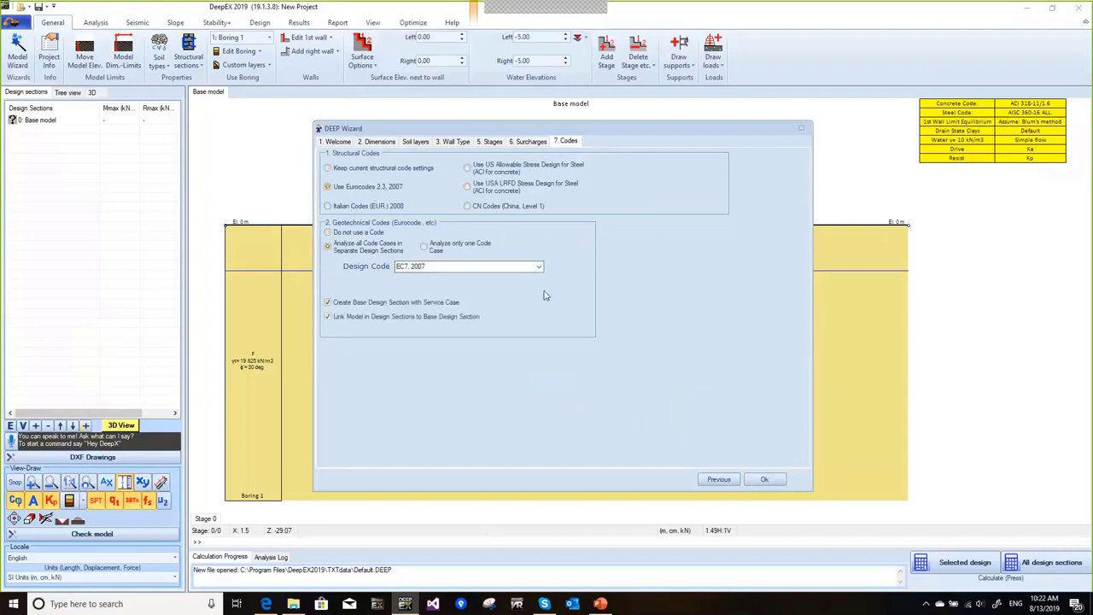
click(766, 481)
click(566, 350)
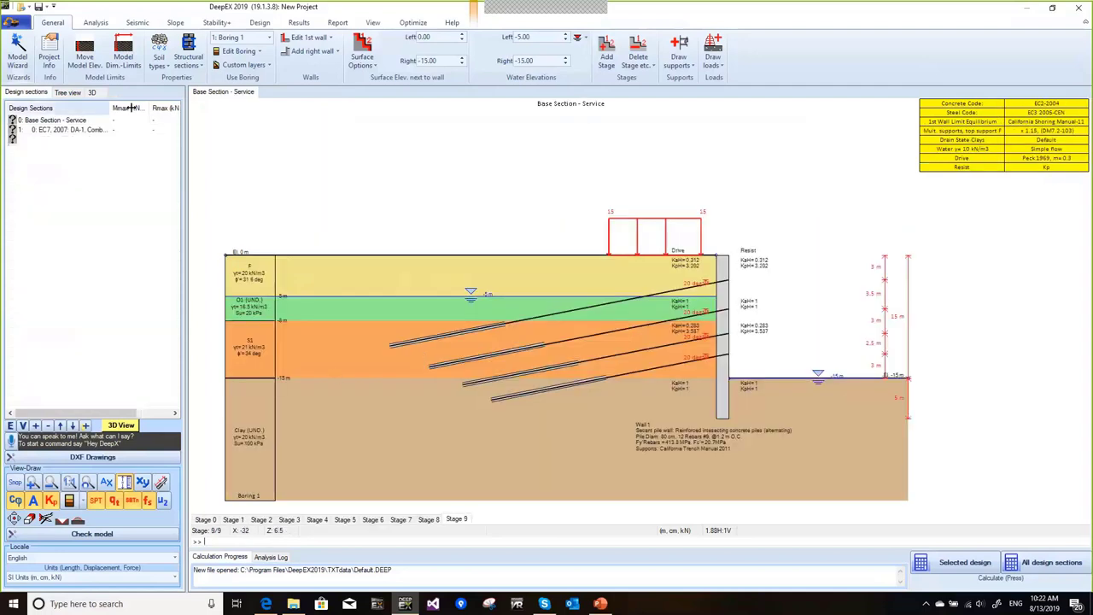
Review the generated model in every construction stage from Stage 0 to Stage 9.
click(215, 520)
click(232, 520)
click(261, 520)
click(289, 519)
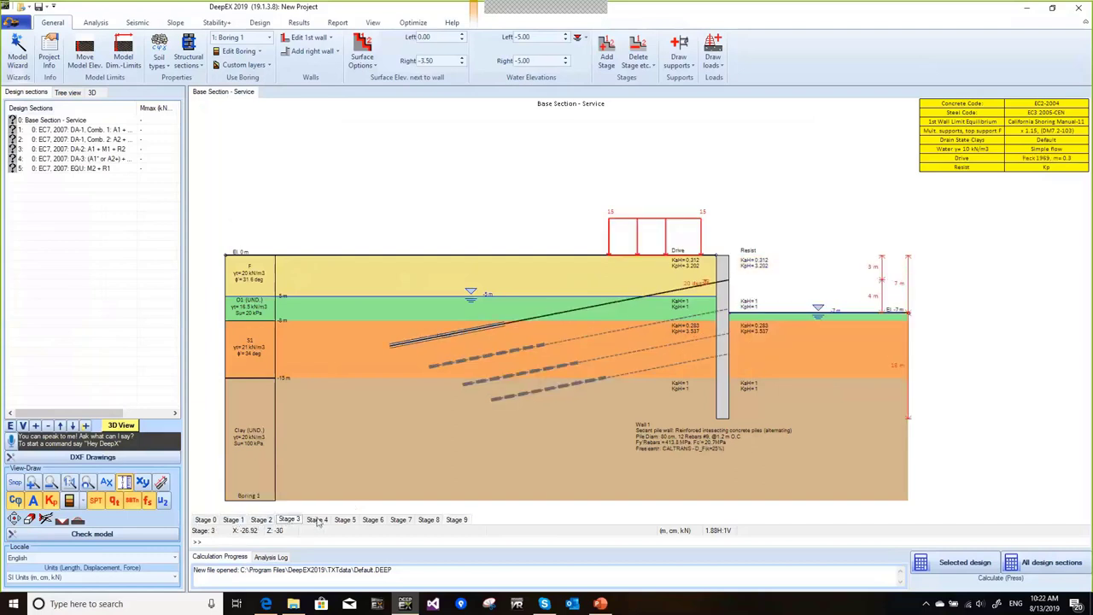
click(317, 520)
click(345, 520)
click(373, 519)
click(400, 519)
click(428, 519)
click(457, 519)
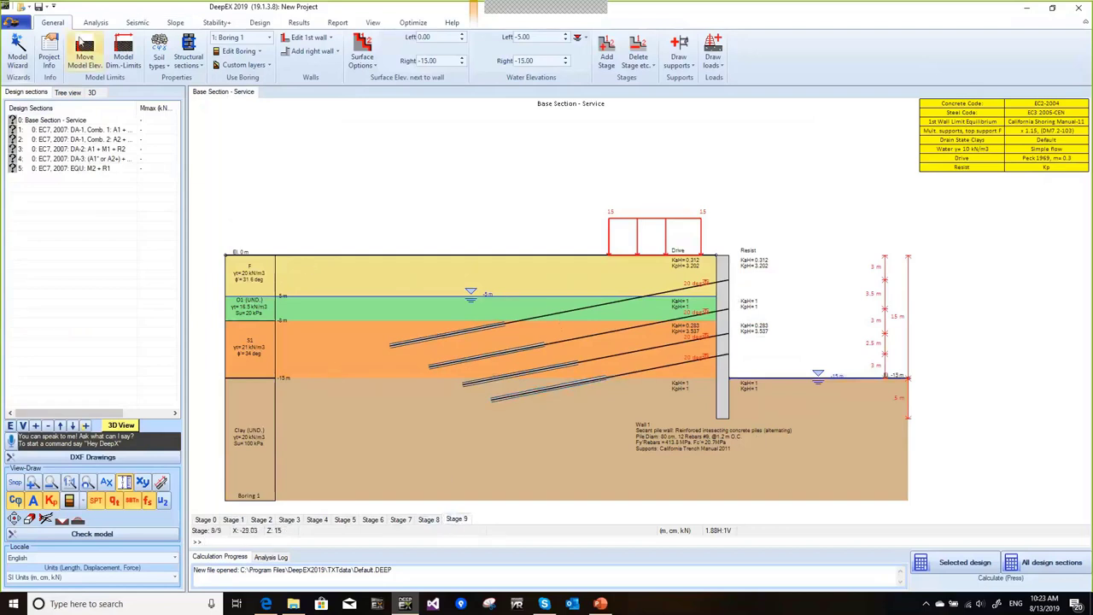
Calculate the selected base design section and widen the Calculation Result column of the summary table.
click(101, 23)
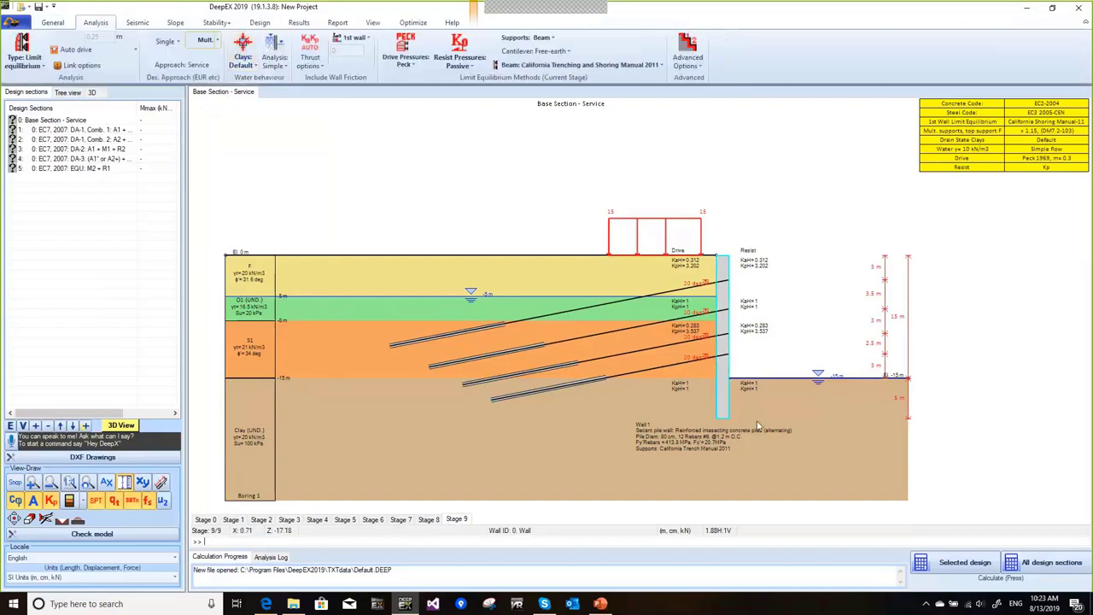
click(948, 561)
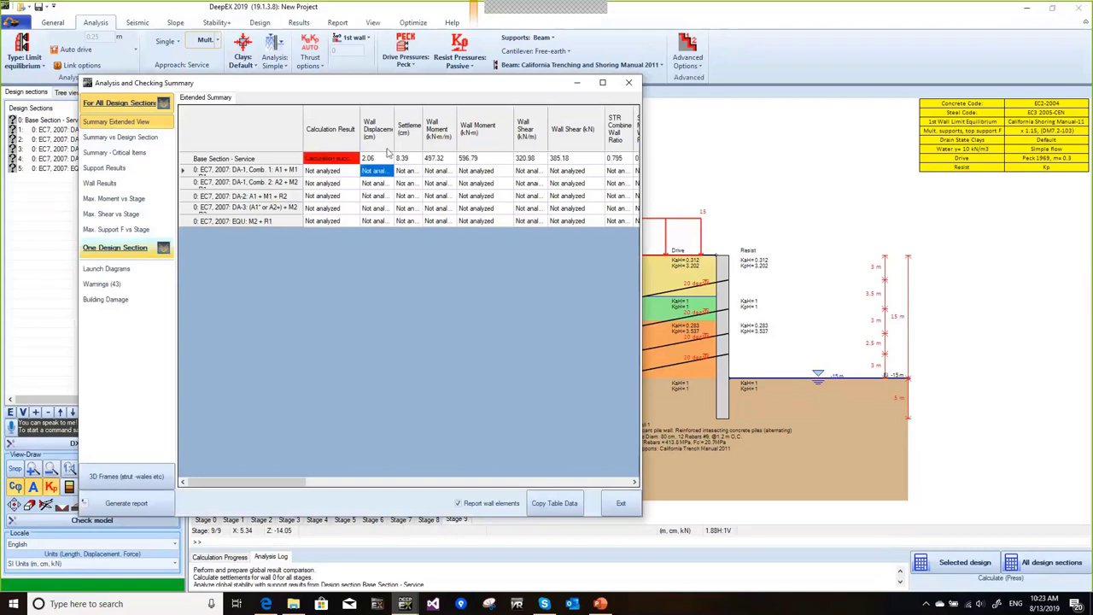
click(376, 159)
double_click(360, 130)
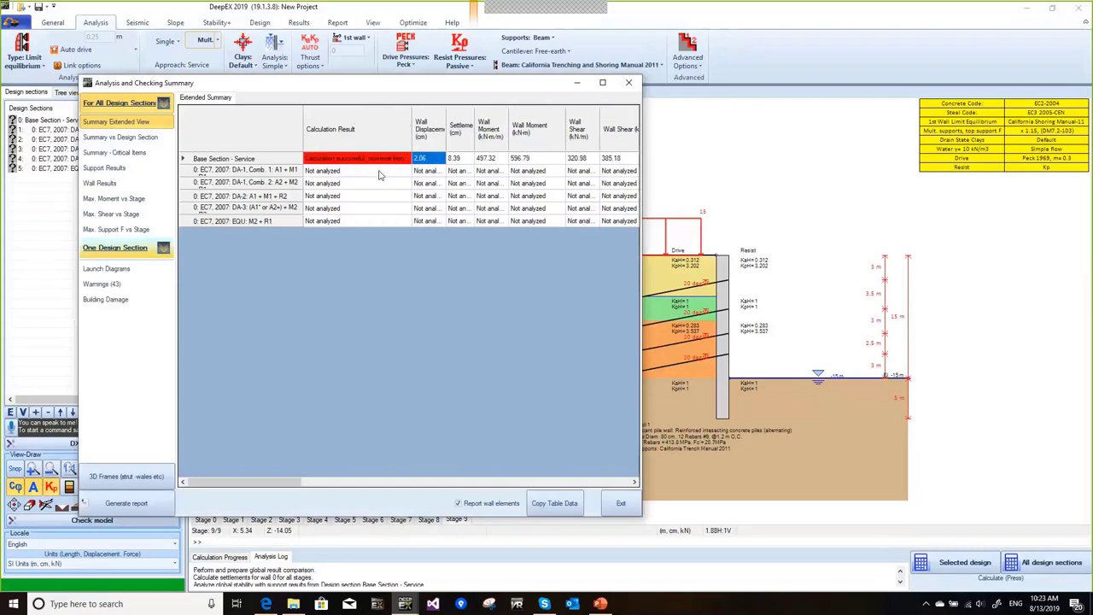
Examine the base section's support check ratios and toe safety factors in the extended summary and close it.
drag(266, 482, 440, 481)
drag(465, 158, 397, 159)
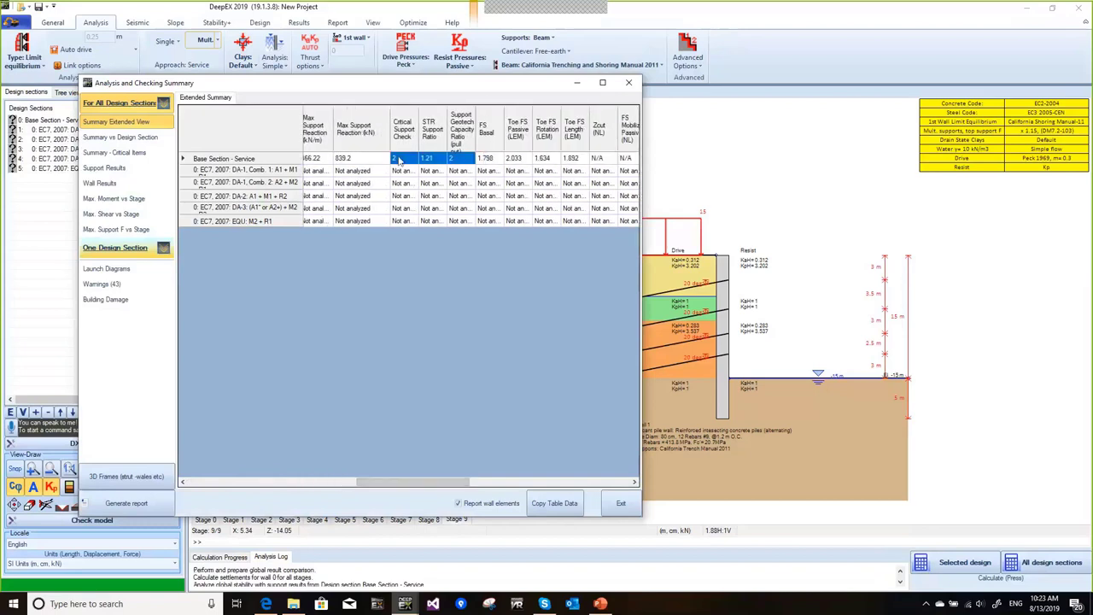
drag(415, 487, 445, 488)
click(442, 159)
click(414, 159)
click(385, 161)
click(415, 159)
click(442, 159)
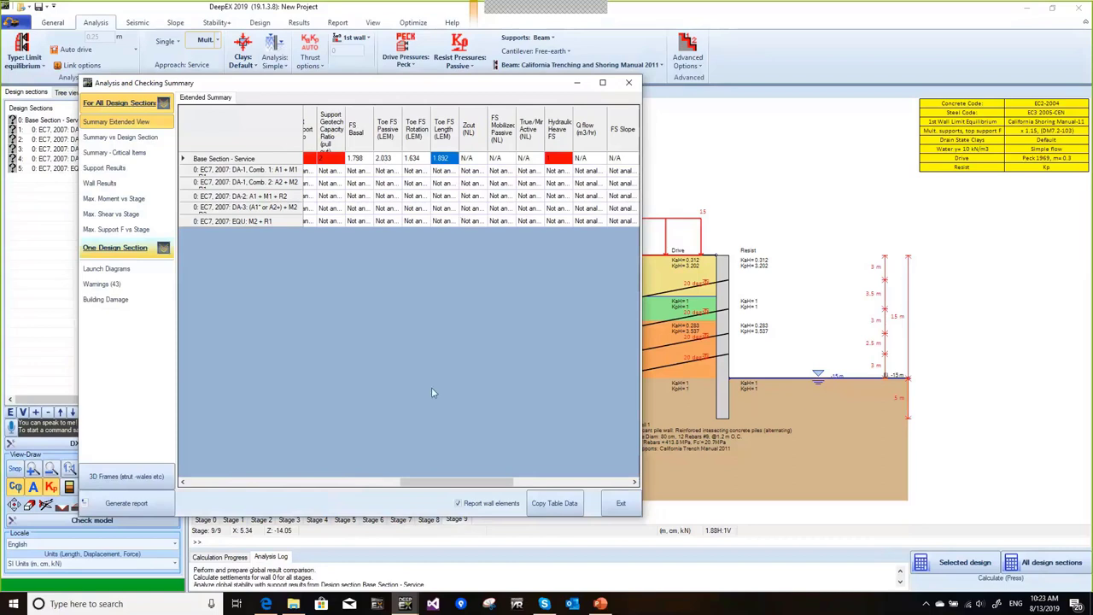
drag(400, 483, 432, 480)
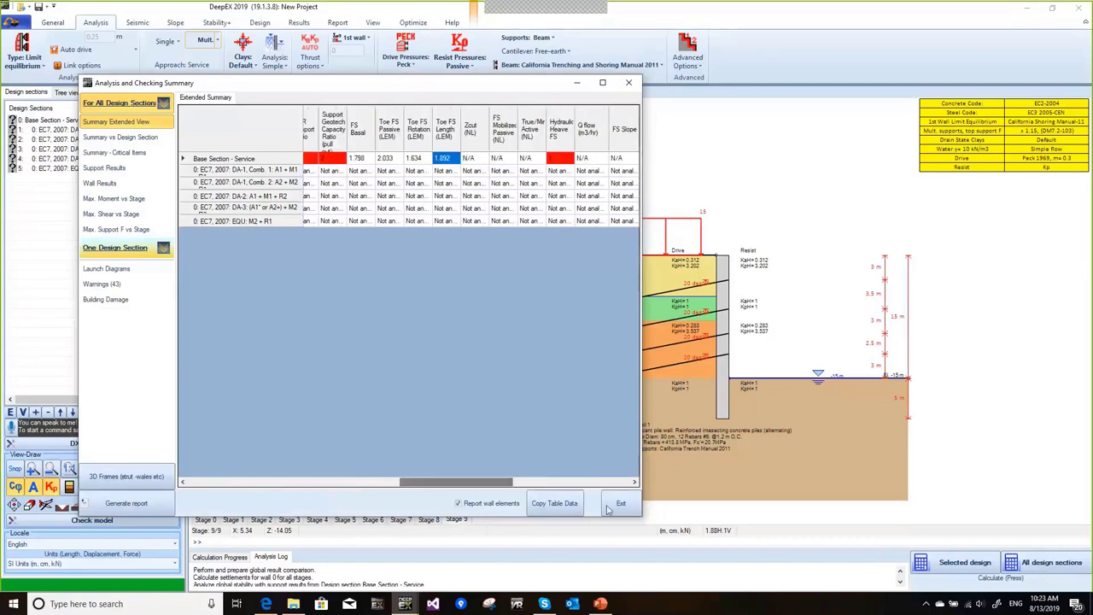
click(619, 504)
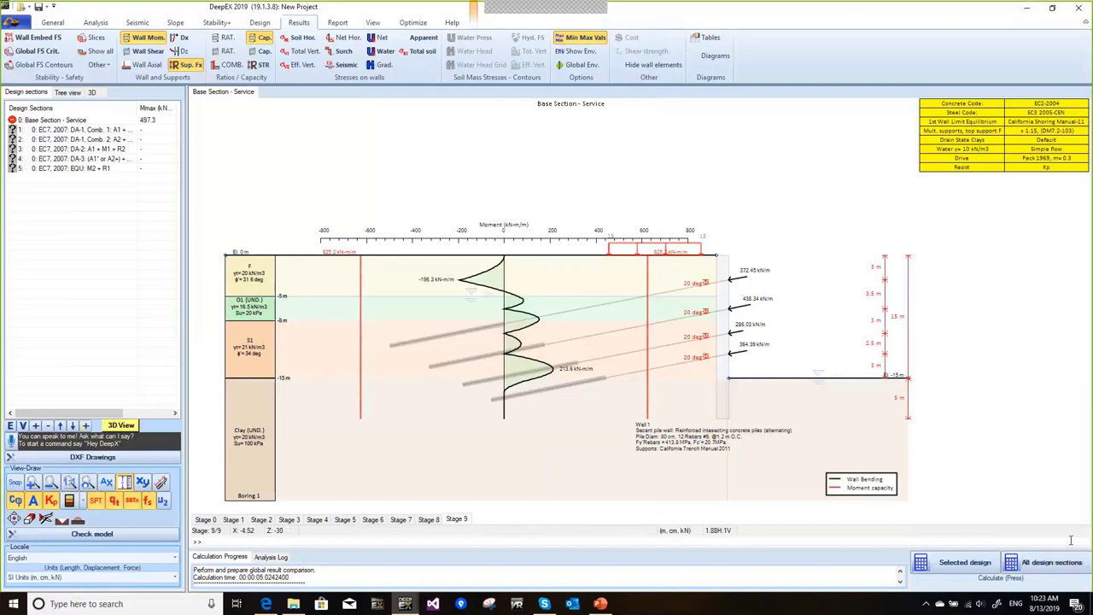
Calculate all design sections and widen the analysis summary window to show more result columns.
click(1055, 568)
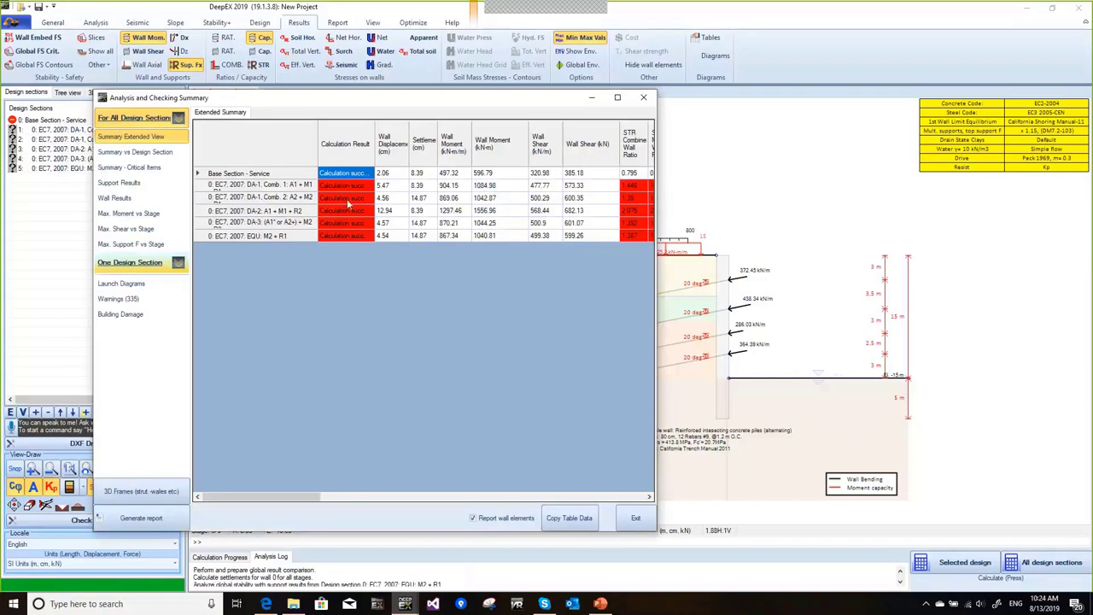
click(403, 187)
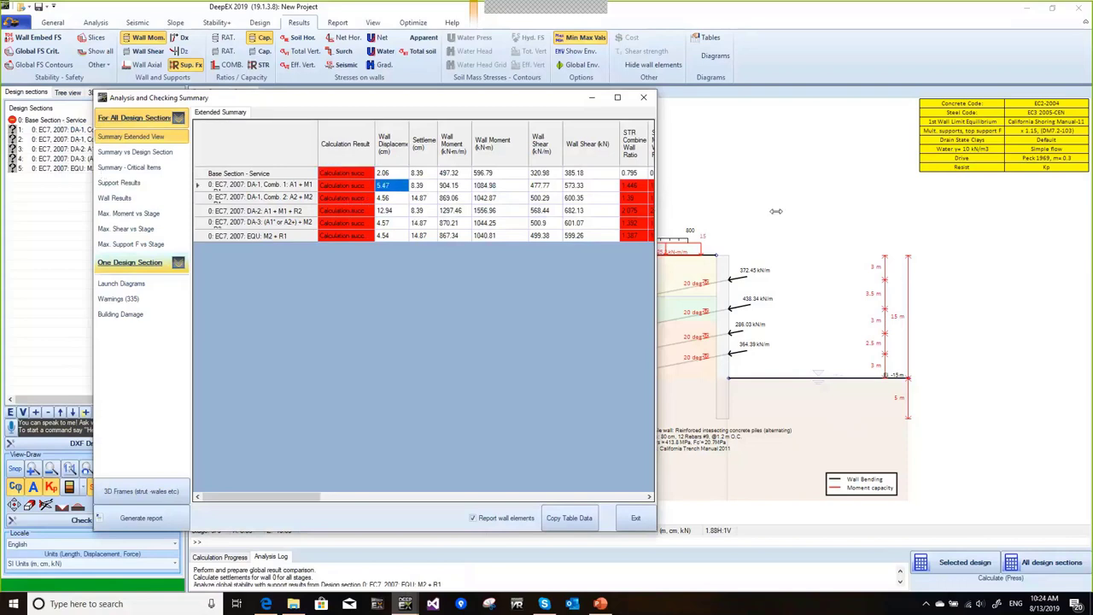
drag(930, 228, 940, 228)
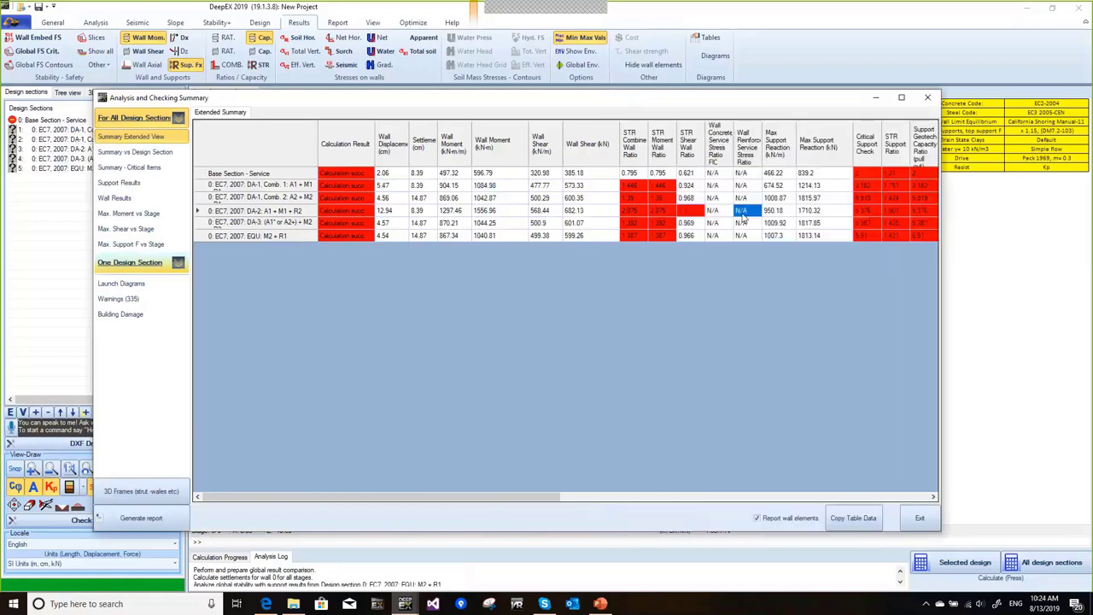
Compare the wall moments, wall shears, structural ratios and maximum support reactions across all design sections.
click(451, 185)
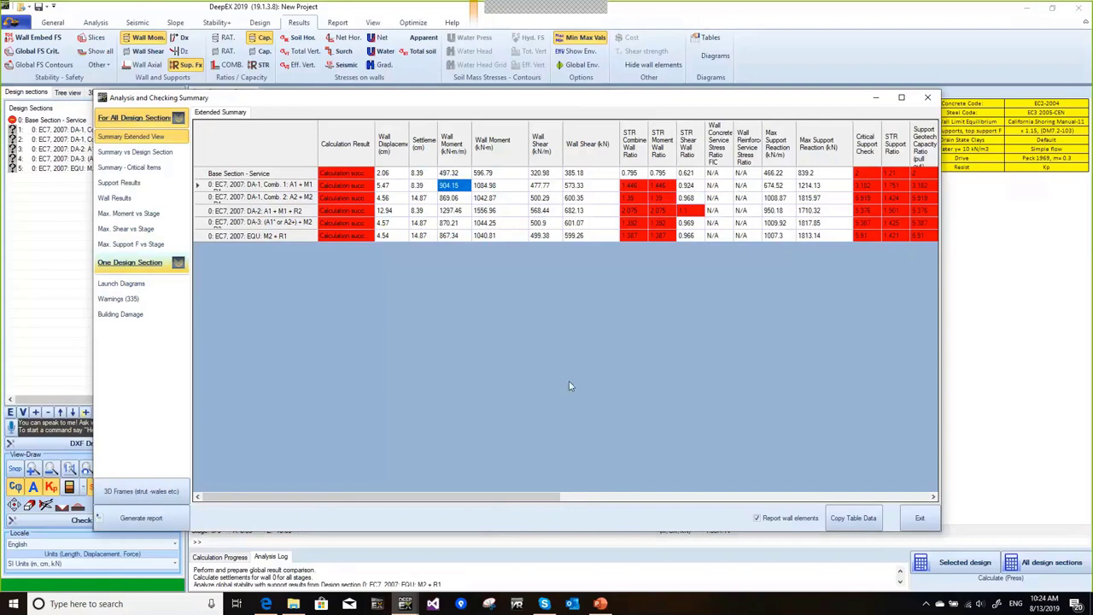
click(449, 210)
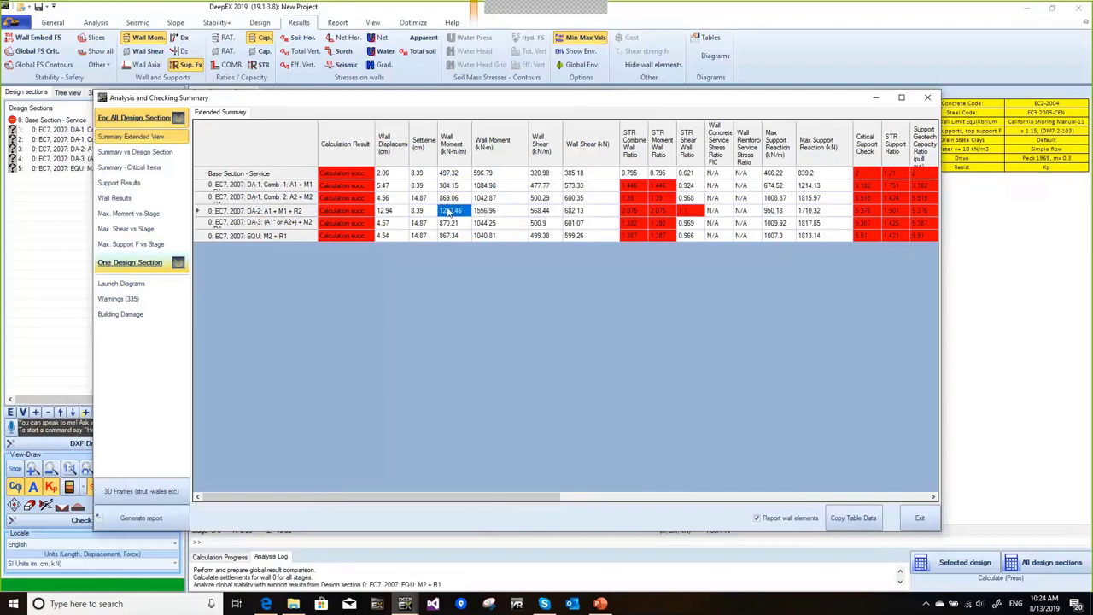
drag(457, 174, 454, 198)
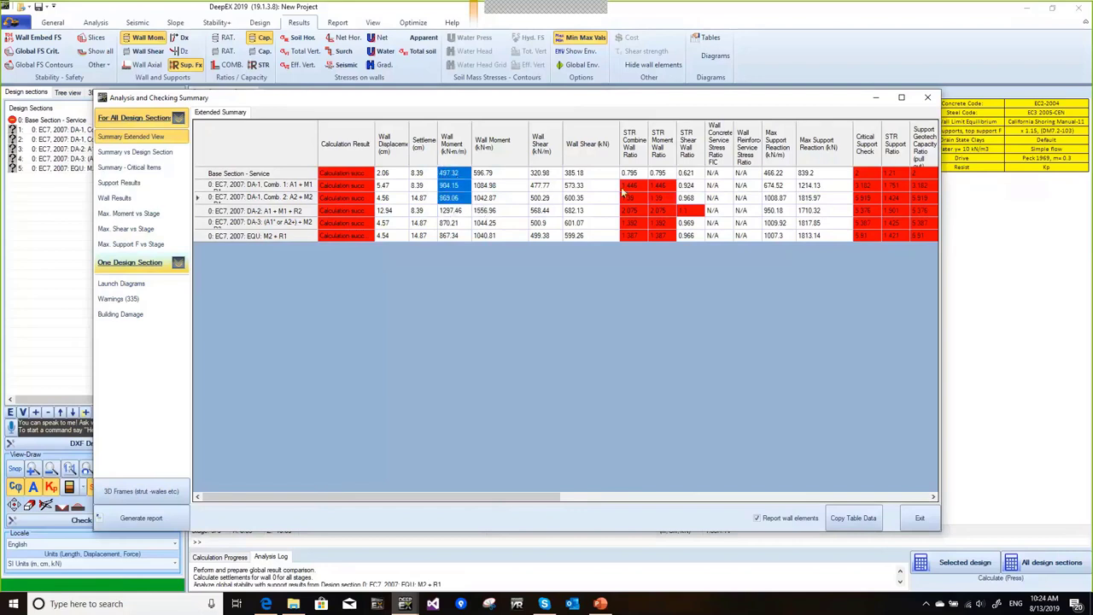
click(630, 185)
drag(539, 174, 540, 236)
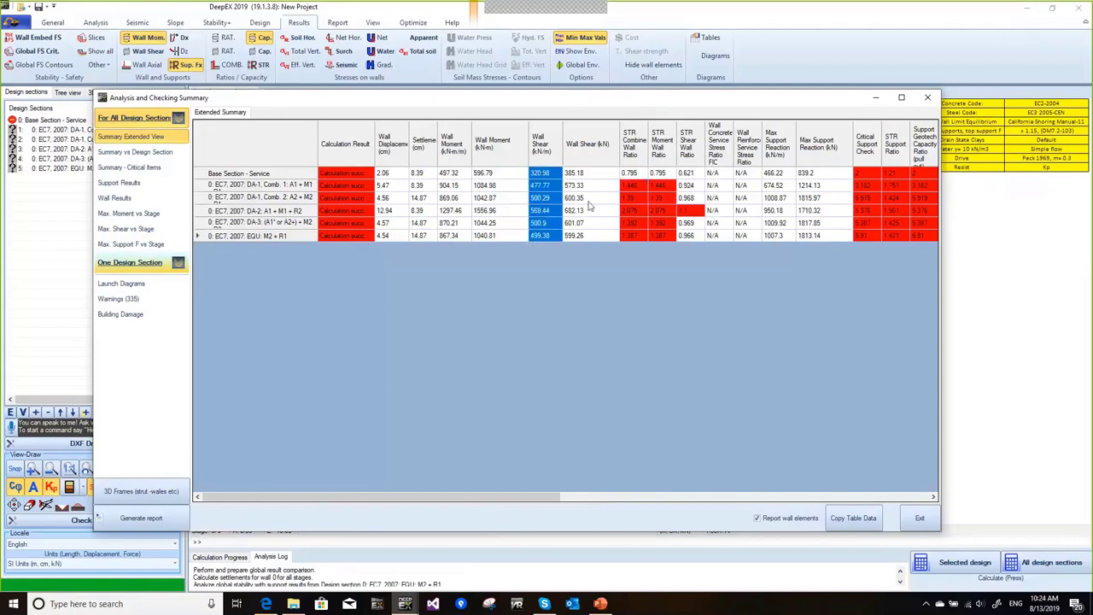
click(890, 173)
drag(805, 174, 805, 236)
Examine the toe passive, rotation and length safety factors of the EC7 design sections.
drag(550, 500, 720, 501)
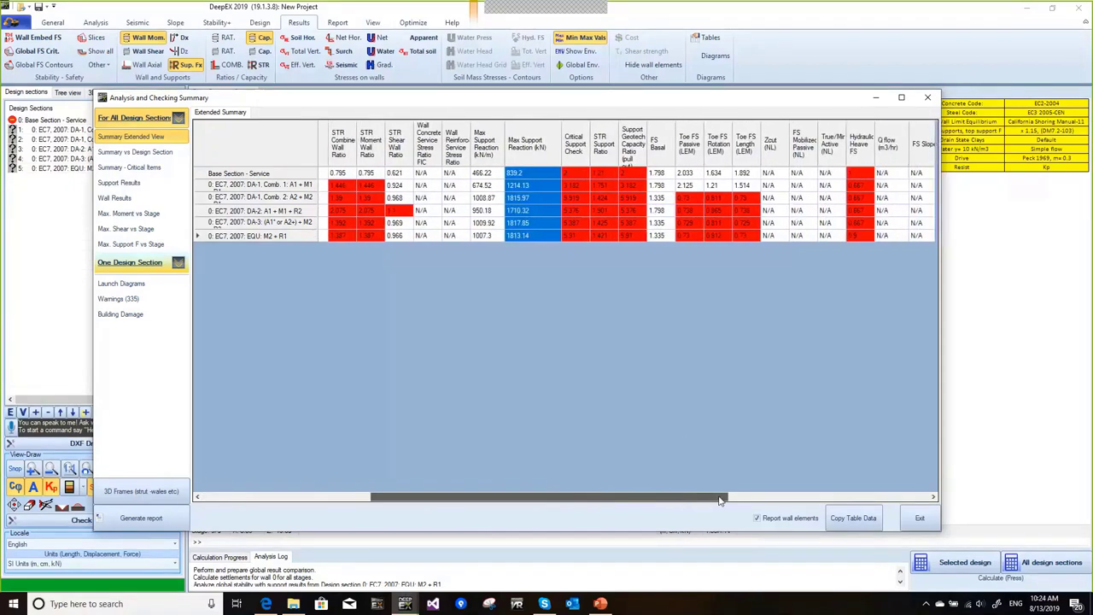
click(720, 199)
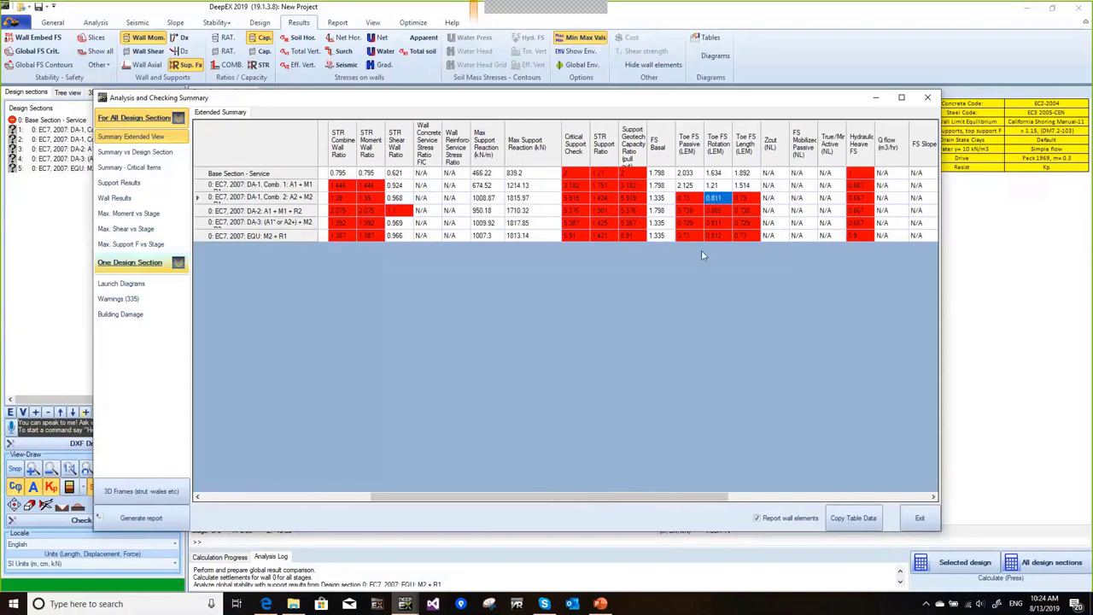
drag(743, 223, 706, 228)
click(714, 209)
click(714, 199)
click(687, 199)
click(743, 199)
Review the full results row of DA-1, Comb. 2 and compare its maximum support reaction with the other EC7 sections.
drag(741, 198, 329, 199)
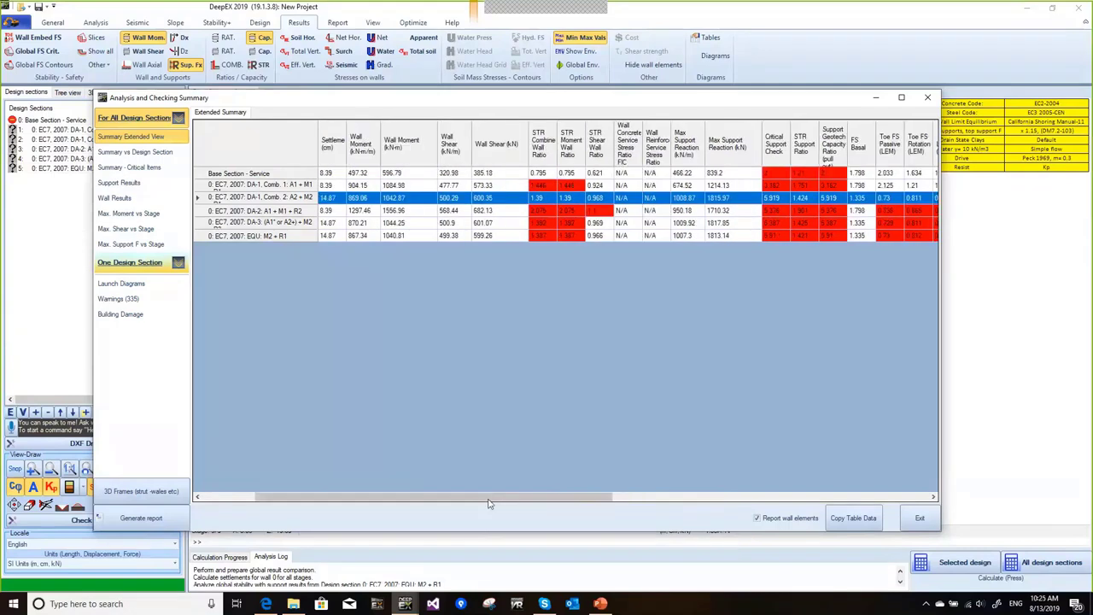
scroll(659, 516, right, 3)
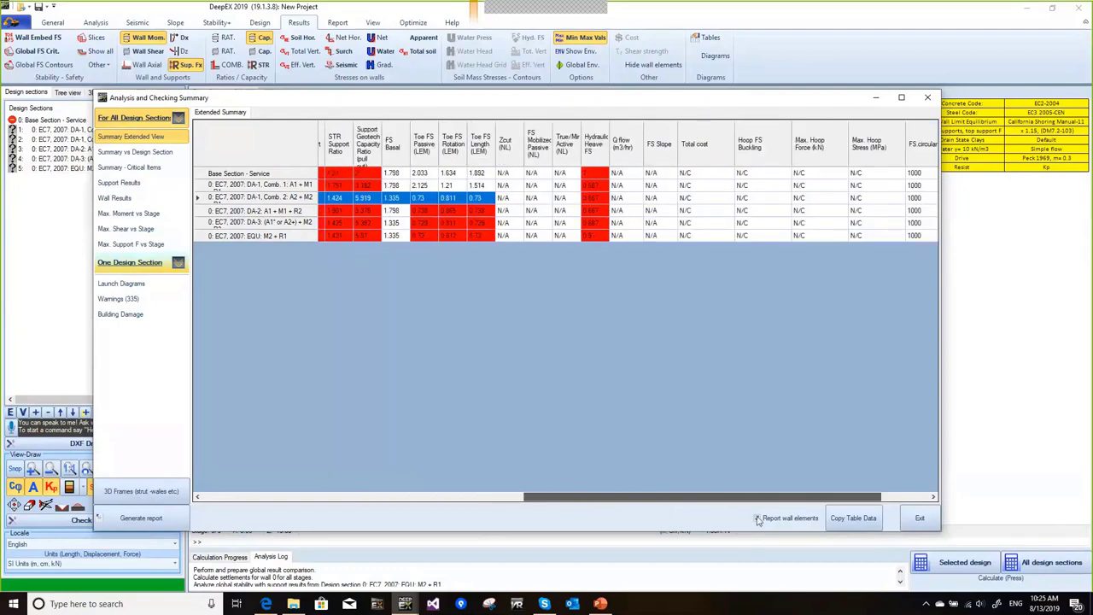
scroll(758, 520, left, 5)
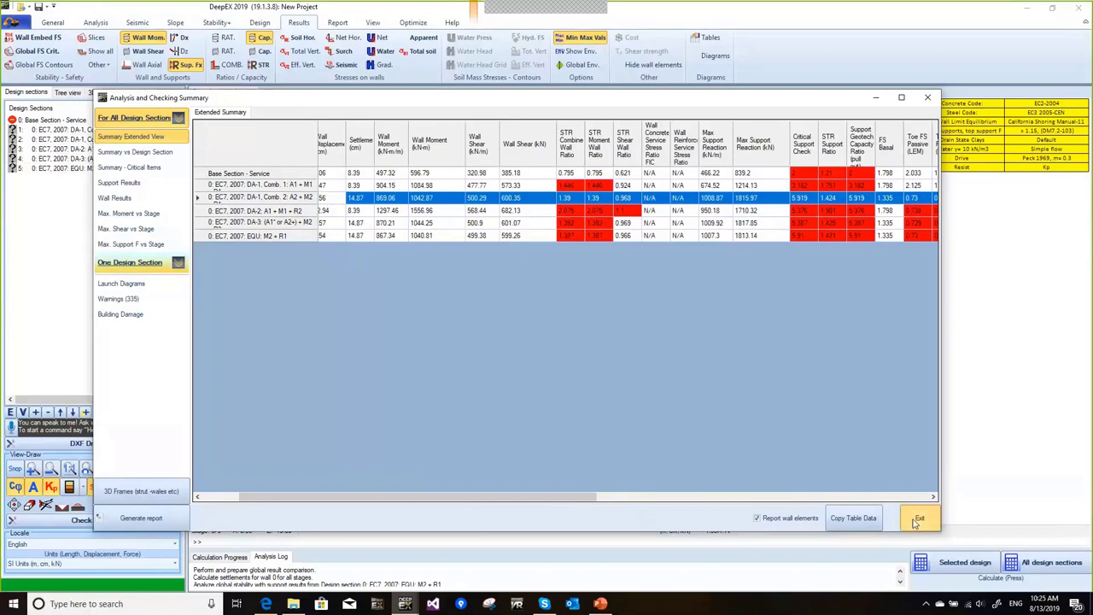
click(915, 521)
click(747, 198)
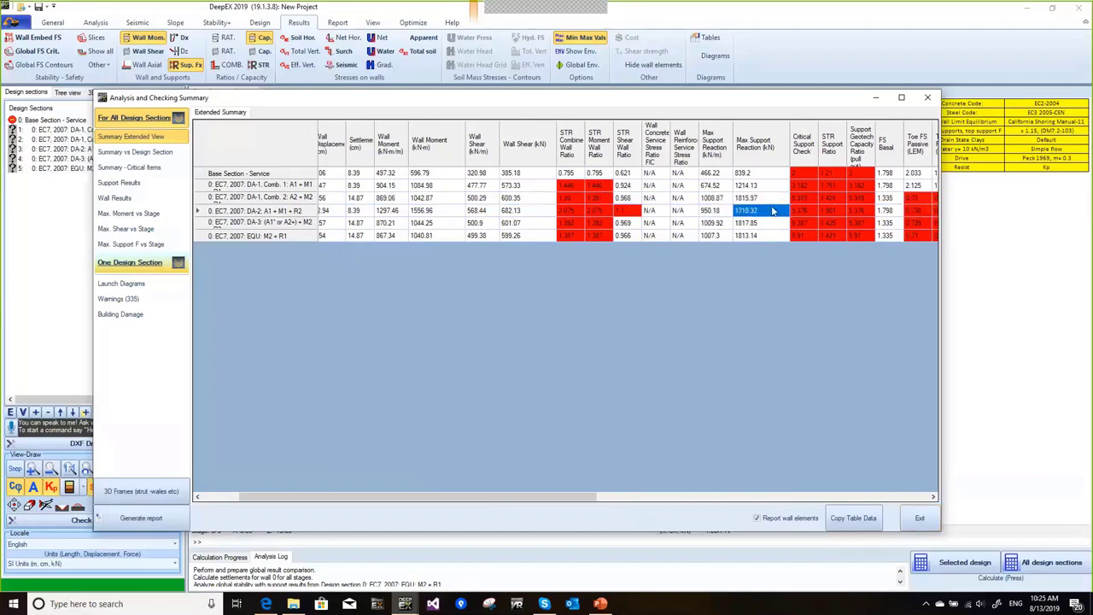
click(756, 185)
click(749, 198)
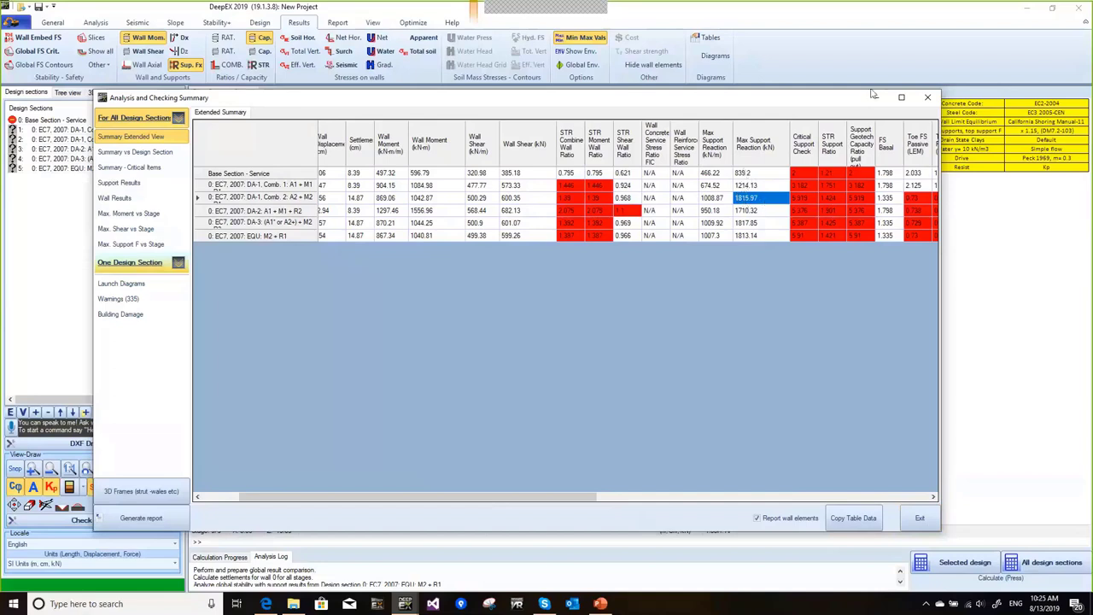
Close the analysis summary and show the DA-1, Comb. 2 design section with its wall moment diagram.
click(934, 99)
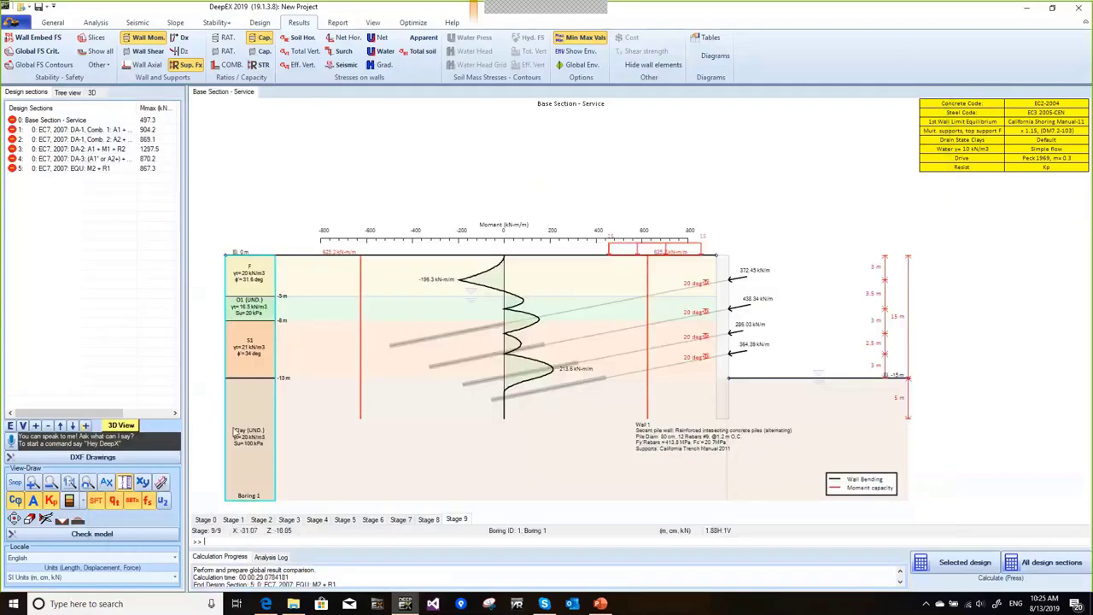
click(210, 521)
click(92, 141)
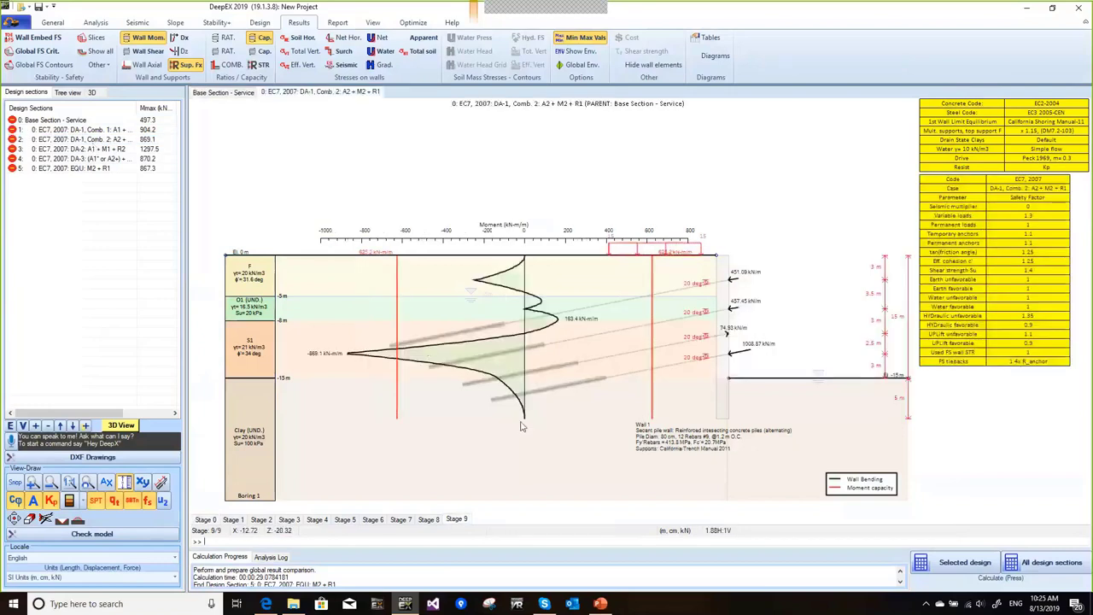
Set the secant pile wall's depth to 22.5 m.
double_click(725, 396)
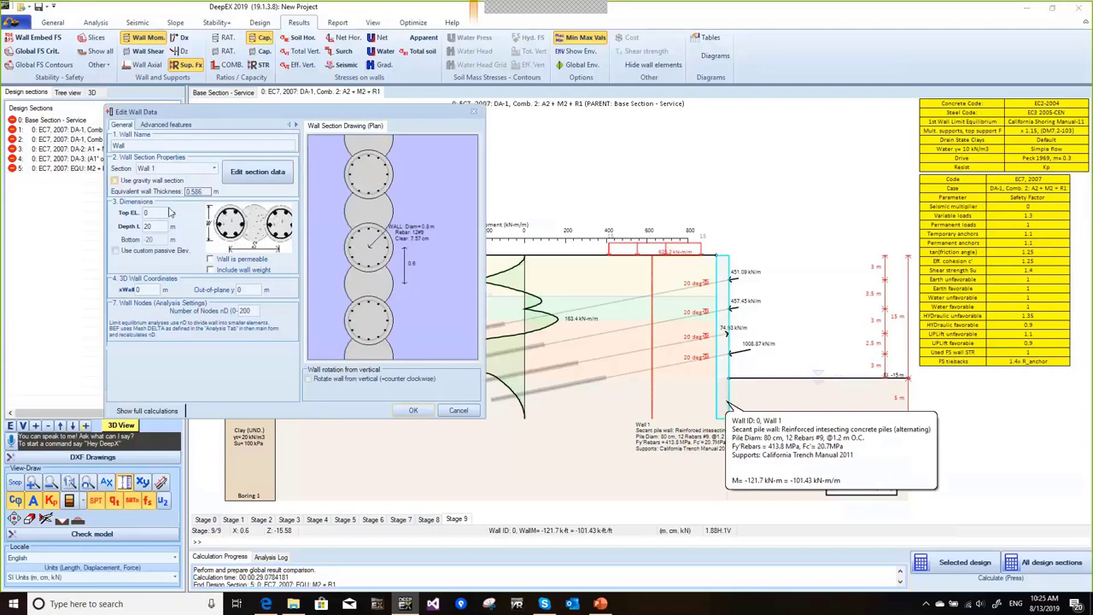
click(152, 226)
key(BackSpace)
text(2.5)
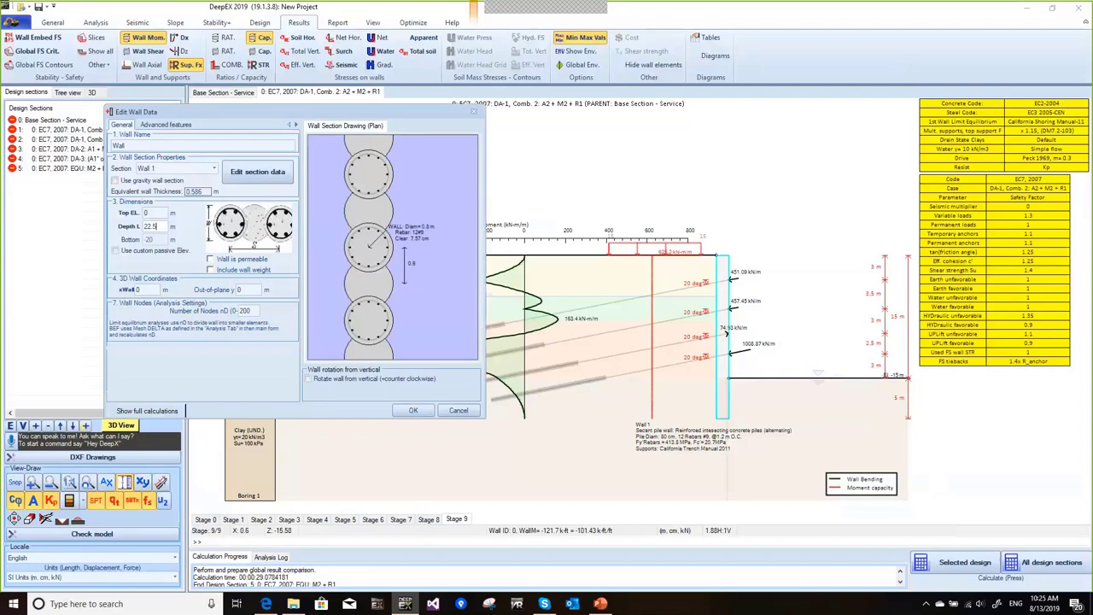
click(414, 410)
click(628, 336)
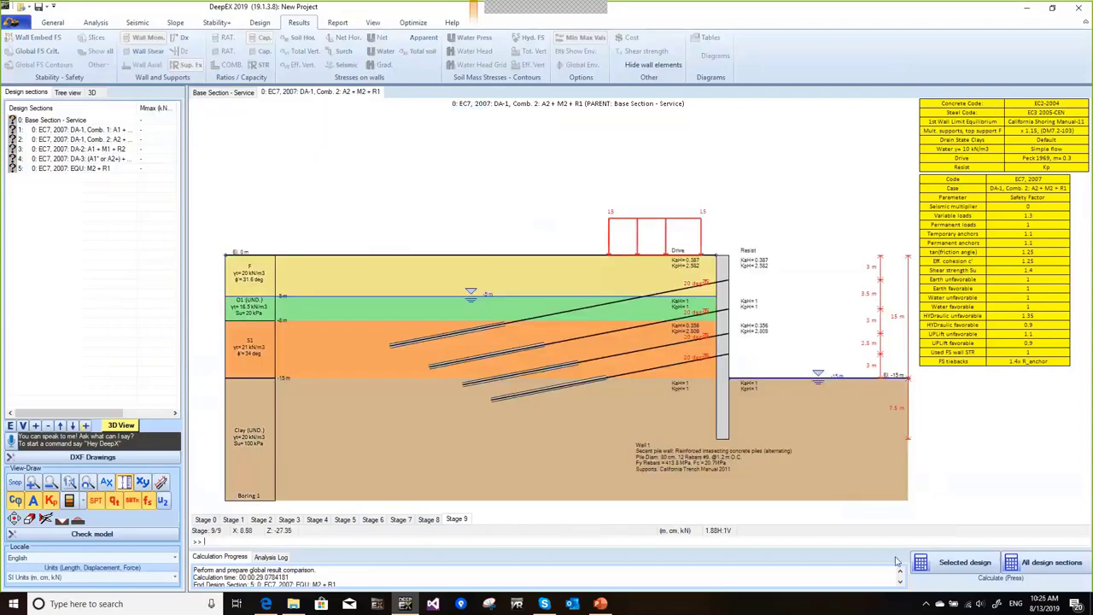
Calculate the DA-1, Comb. 2 section and examine its toe passive, rotation and length safety factors.
click(954, 562)
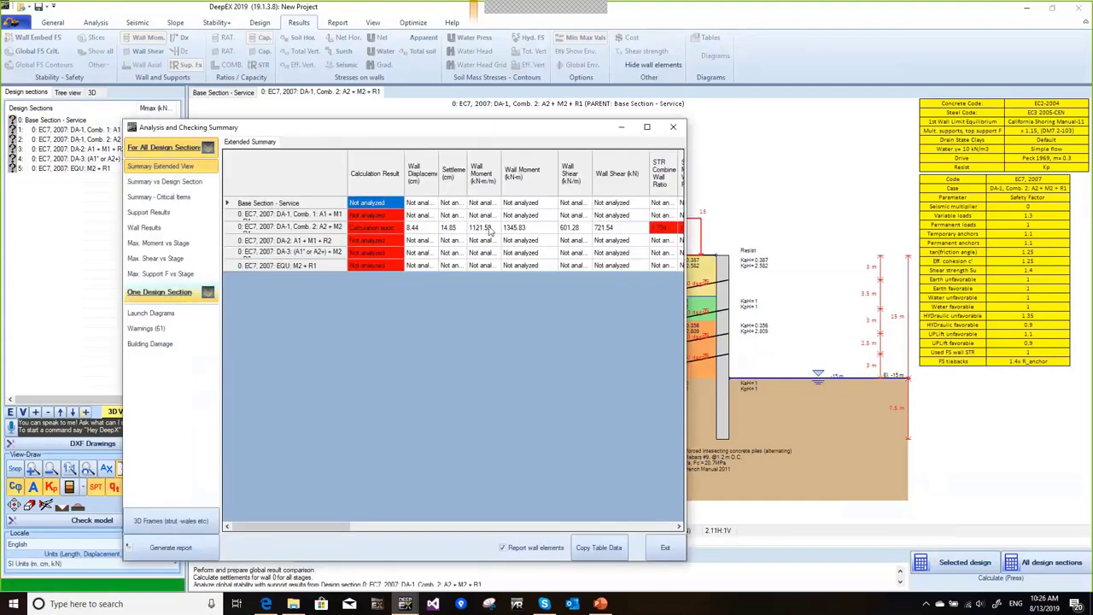
drag(335, 528, 537, 537)
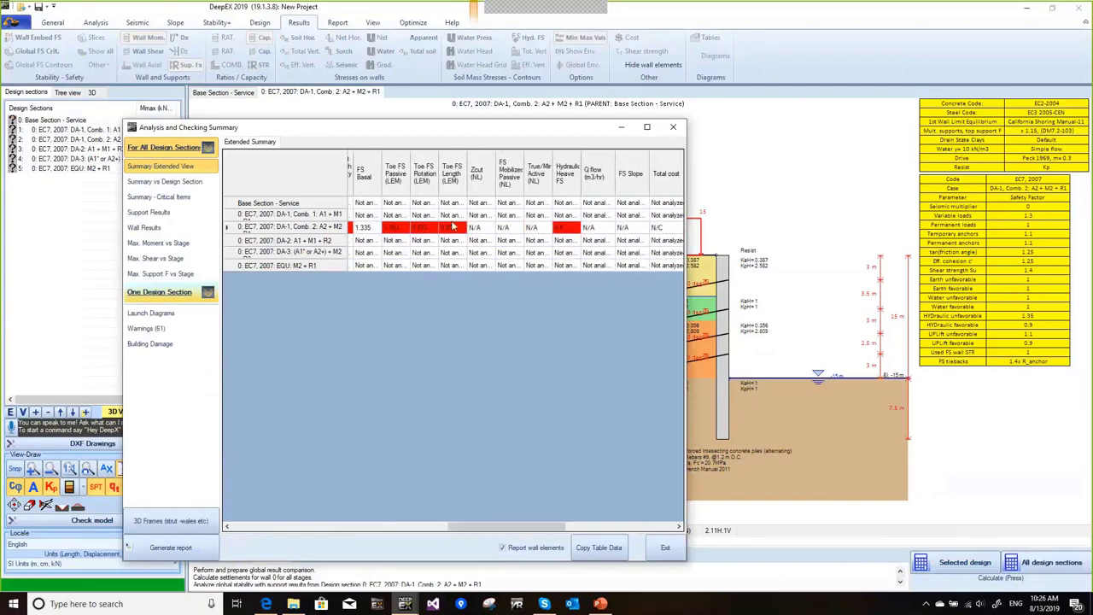
click(395, 227)
click(424, 228)
click(393, 228)
click(447, 228)
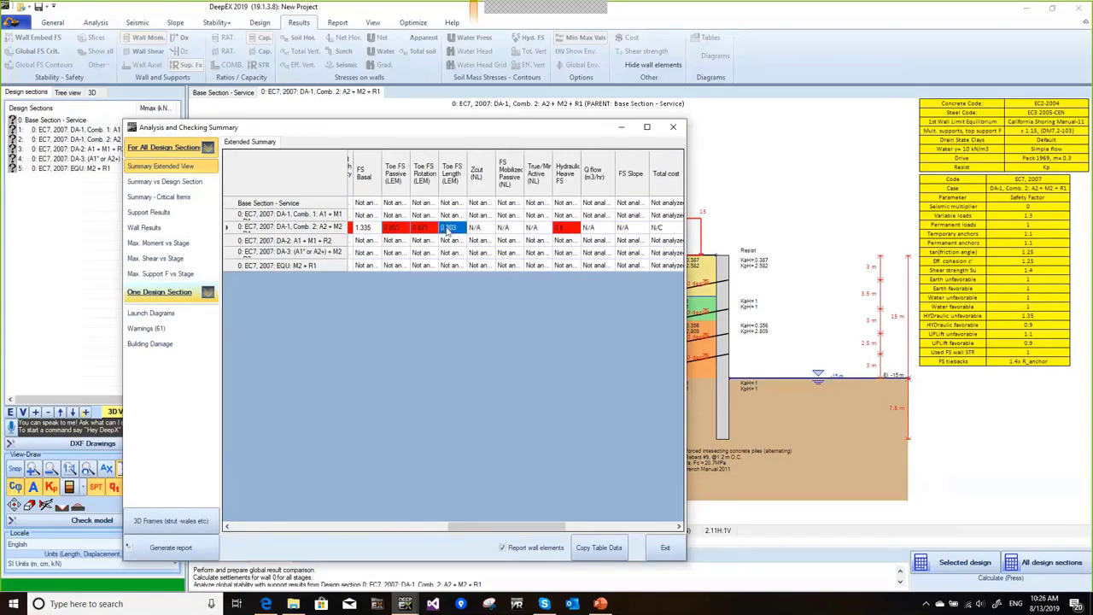
click(667, 547)
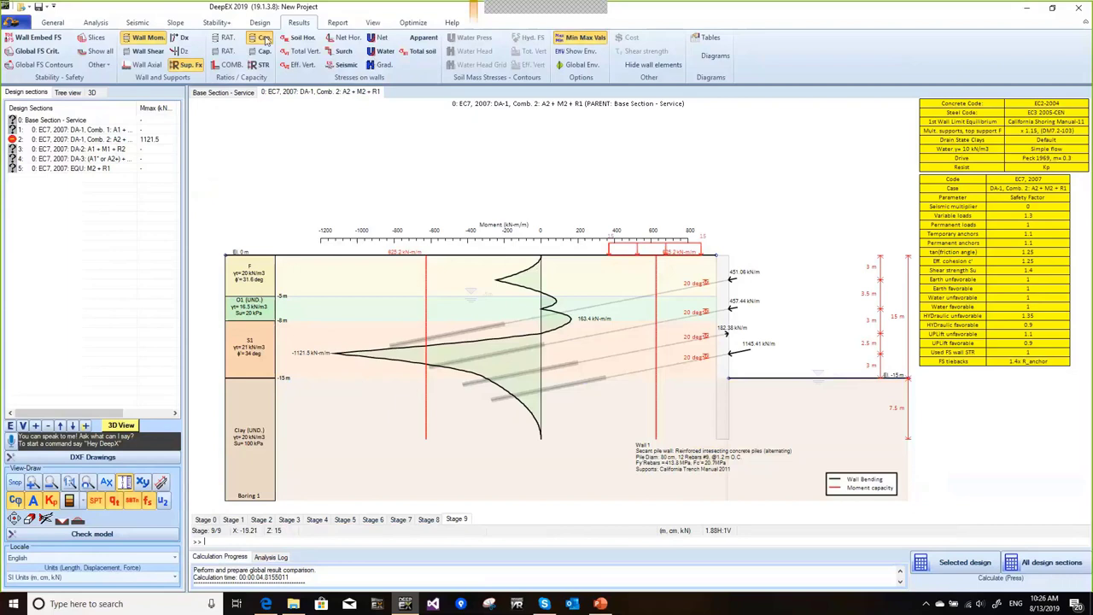
Calculate Base Section - Service and compare its net horizontal wall pressures with those of DA-1, Comb. 2.
click(340, 39)
mouse_move(655, 389)
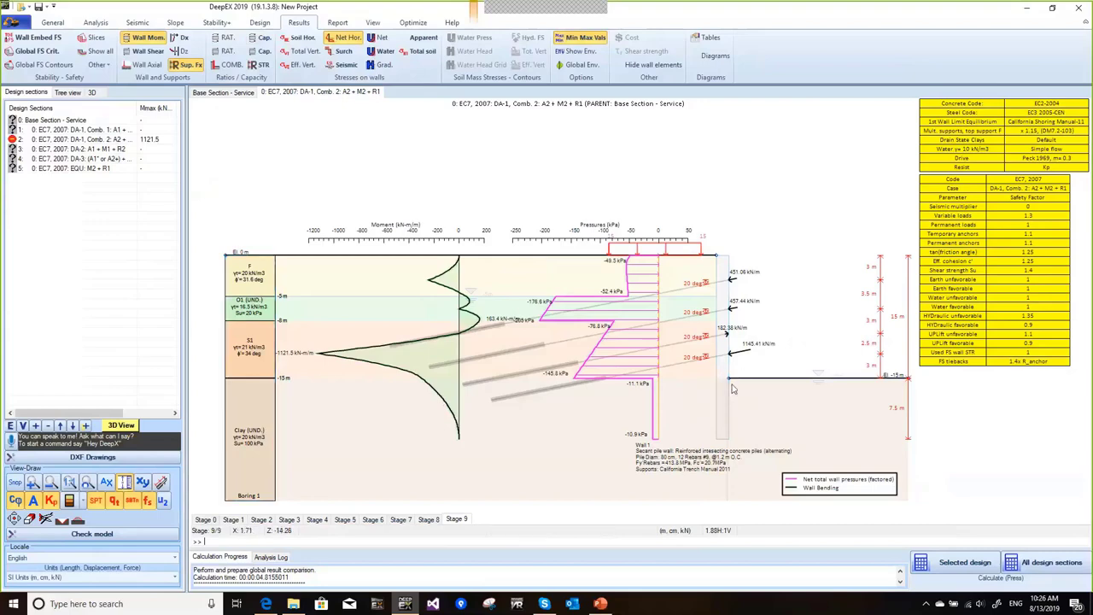
click(224, 92)
click(963, 562)
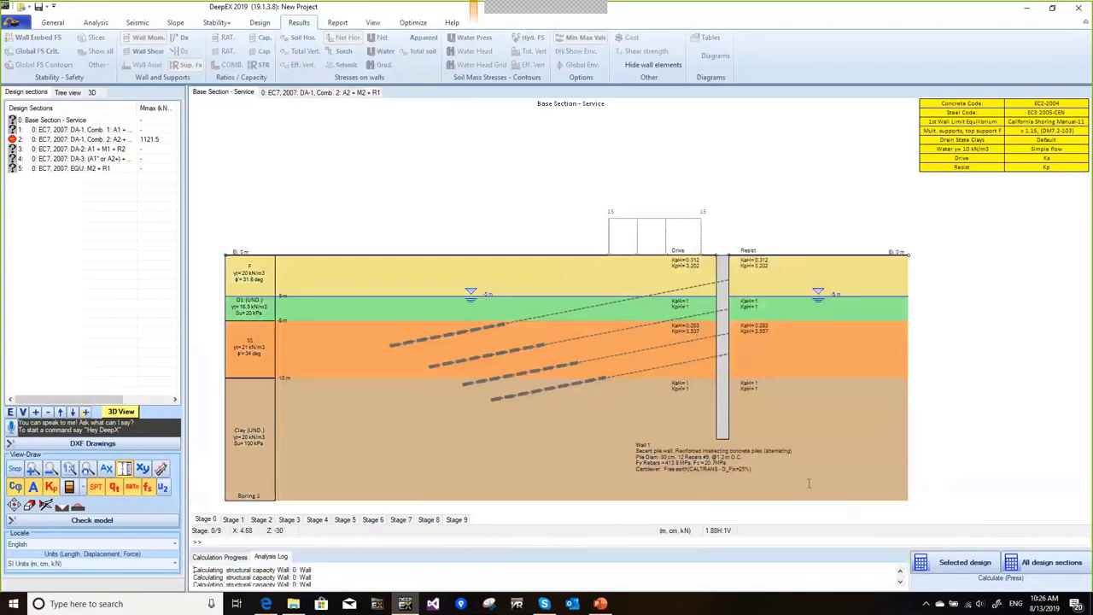
click(666, 562)
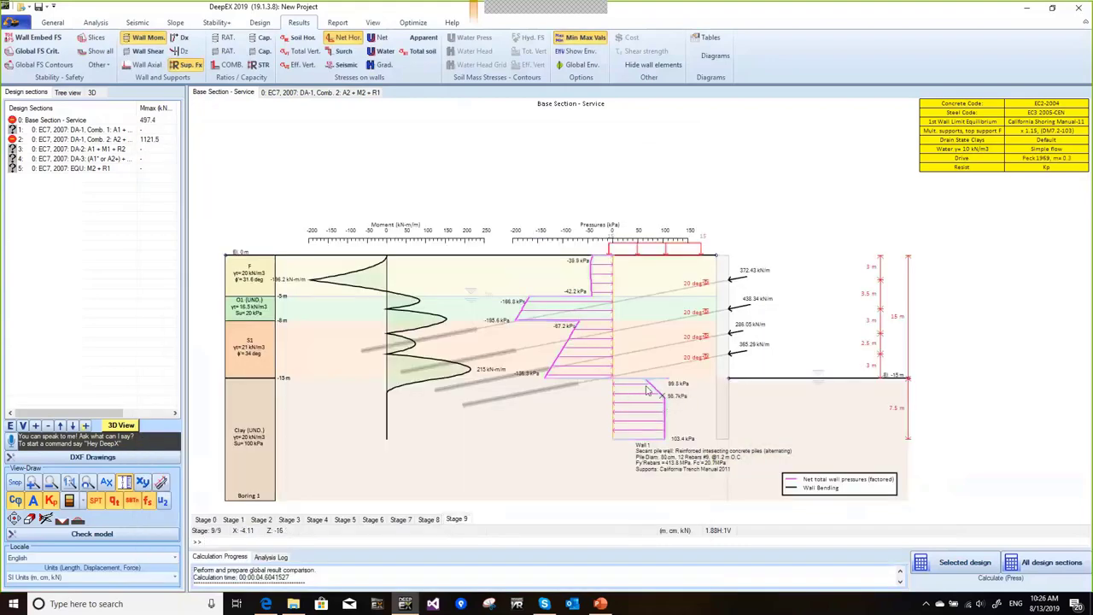
click(351, 94)
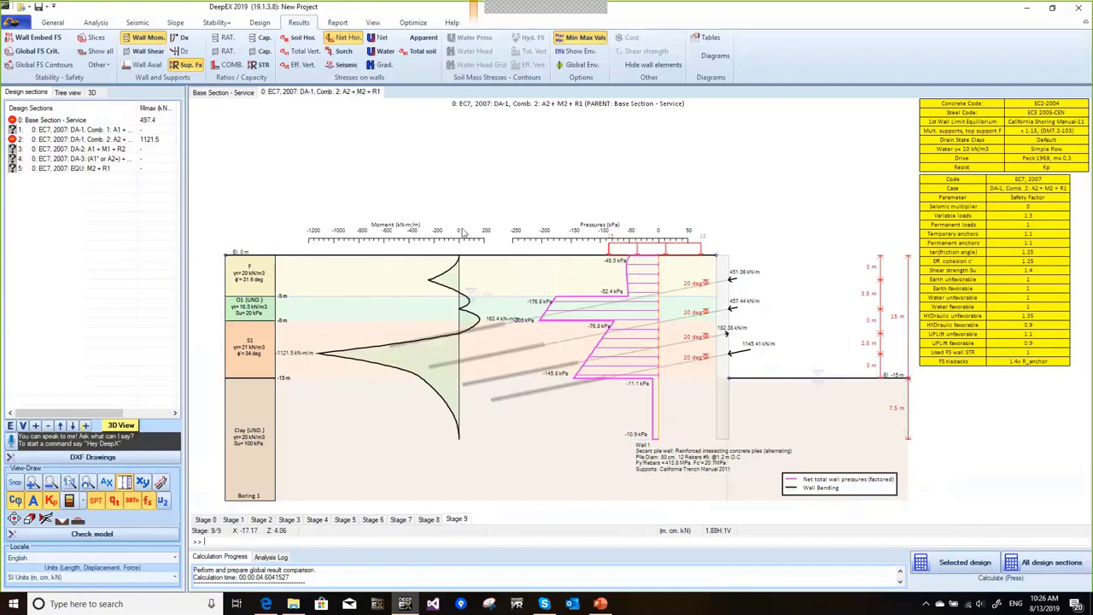
mouse_move(695, 393)
Define the first wall's friction as 33% of the soil friction.
scroll(280, 75, up, 5)
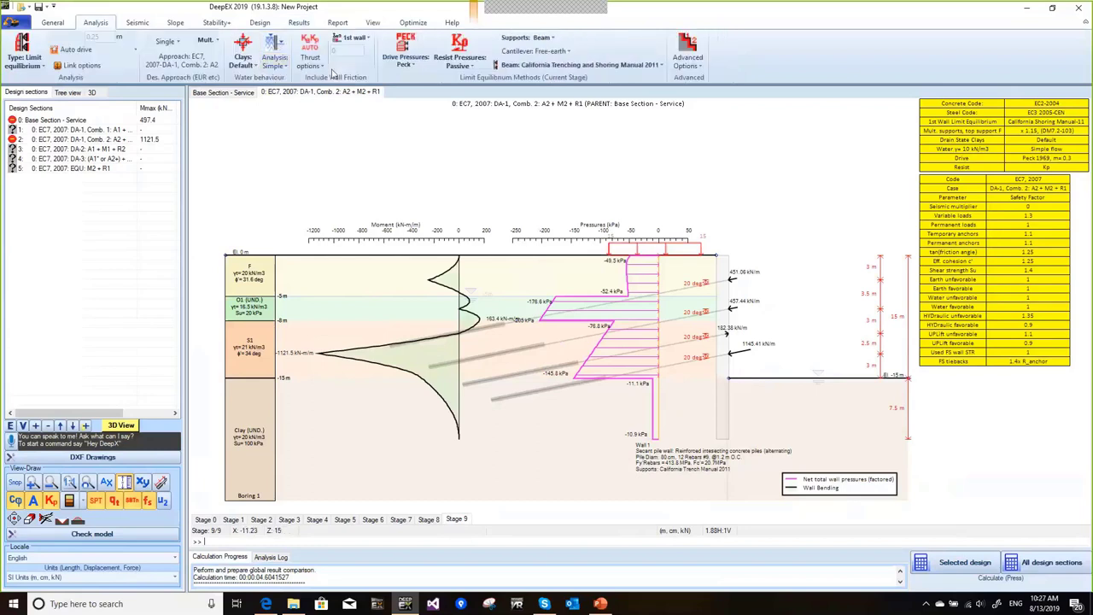
click(356, 46)
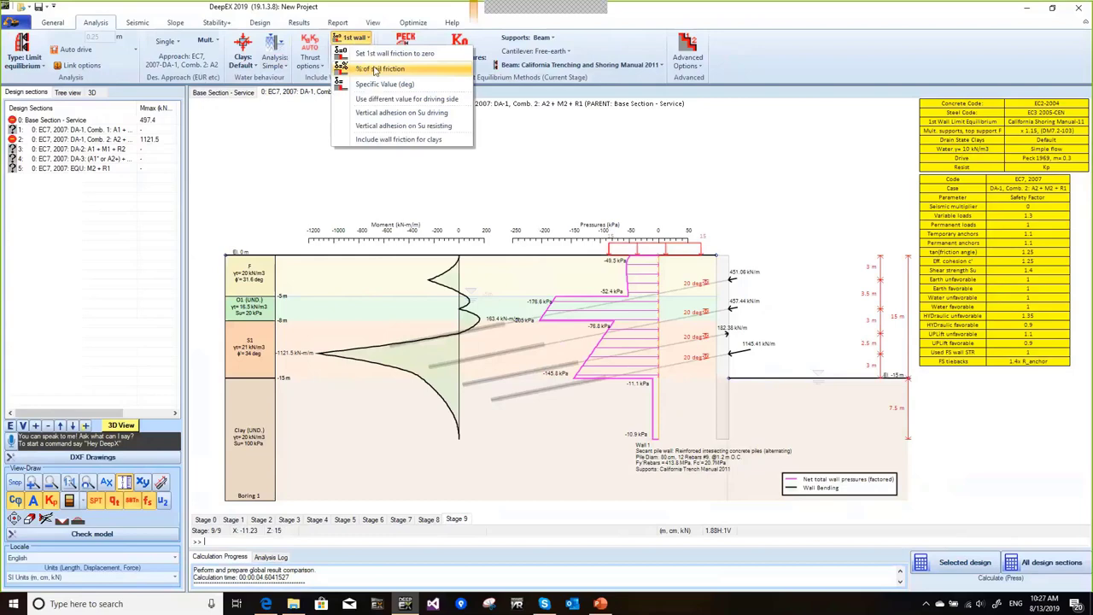
click(374, 70)
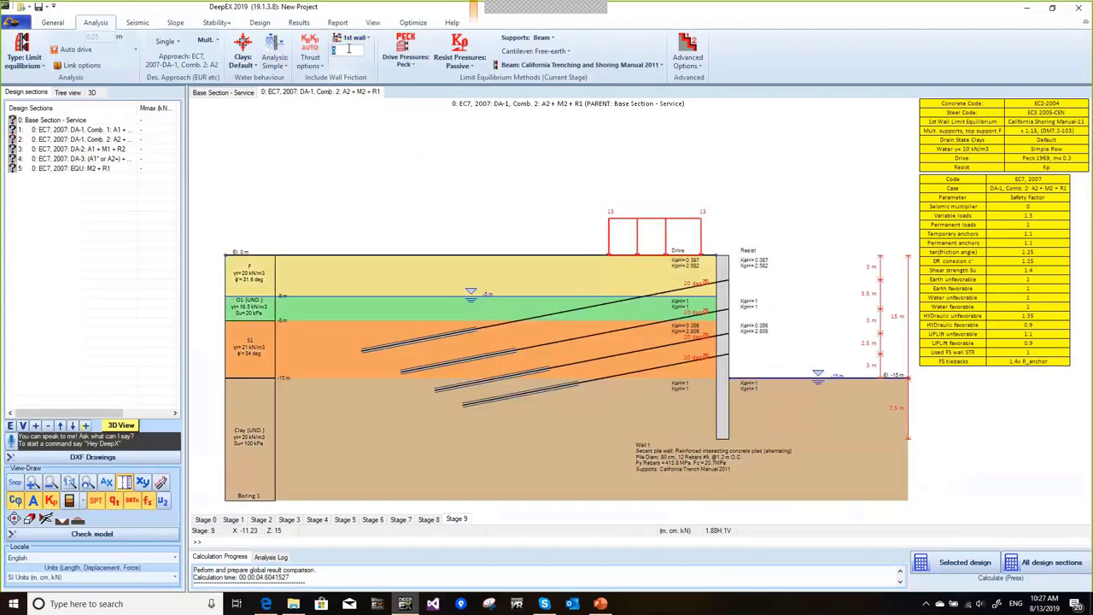
Enable vertical adhesion on Su for both the resisting and driving sides of the first wall, applied to all stages.
click(353, 38)
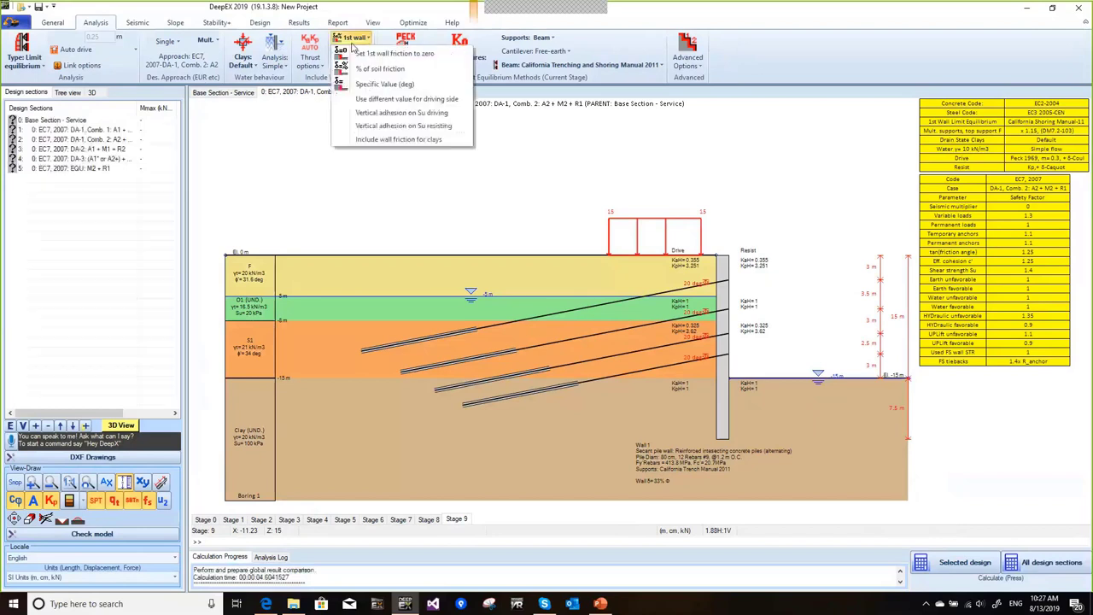
click(379, 129)
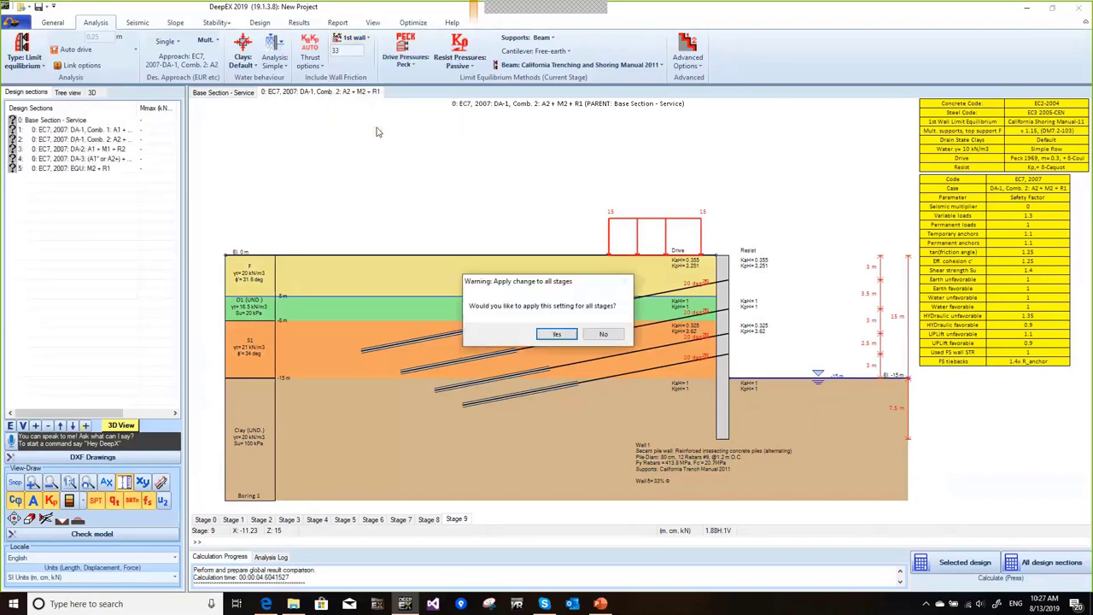
click(565, 344)
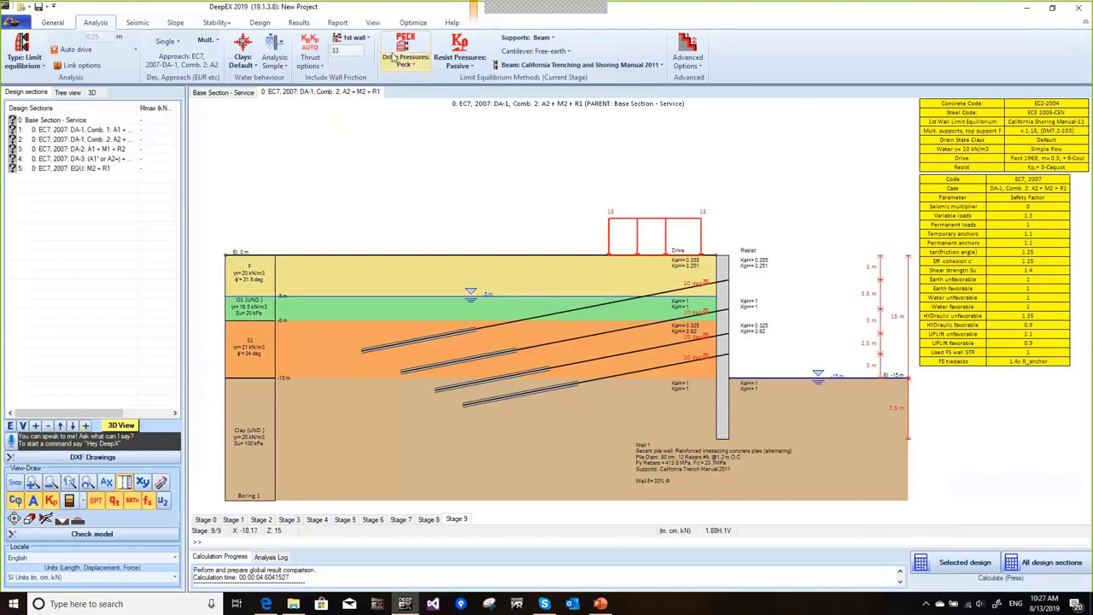
click(354, 38)
click(363, 117)
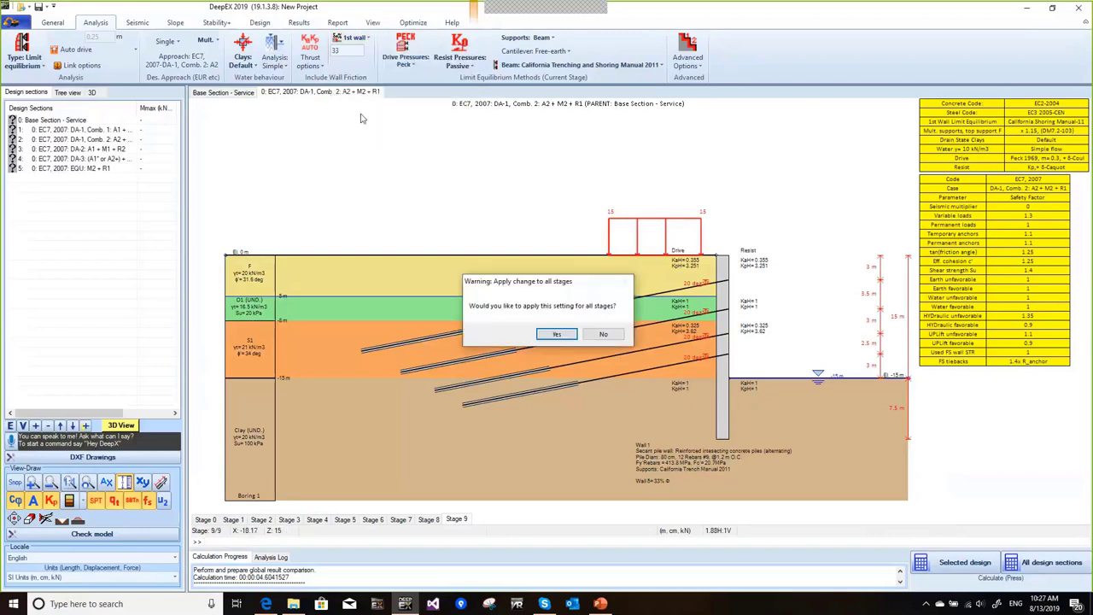
click(557, 337)
Set the wall's vertical undrained adhesion for clays to 50% of Su.
double_click(722, 394)
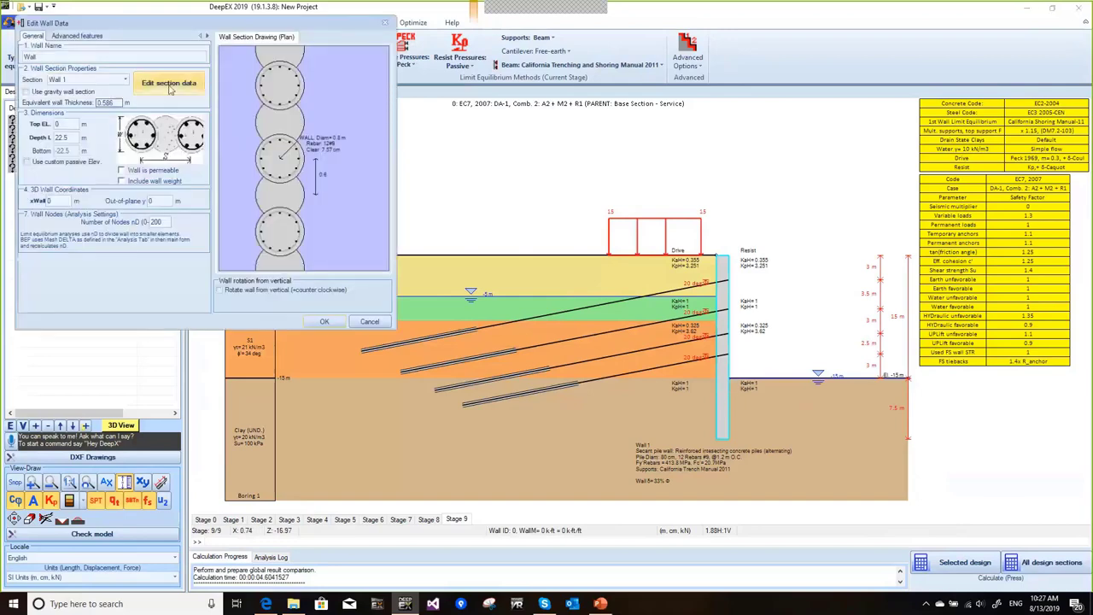
click(76, 36)
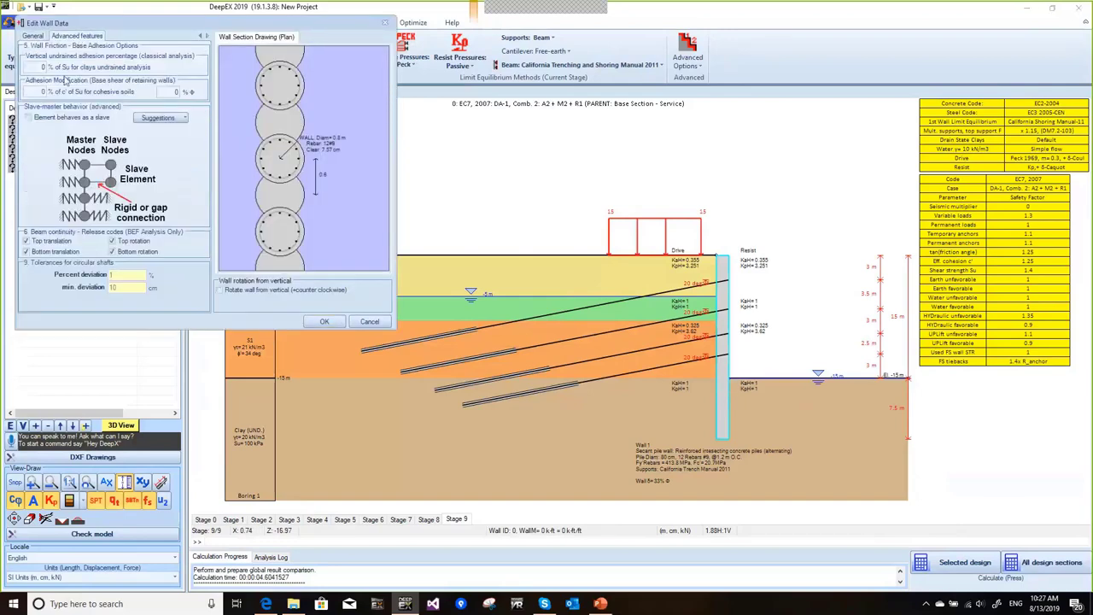
double_click(31, 66)
text(50)
key(Tab)
click(324, 321)
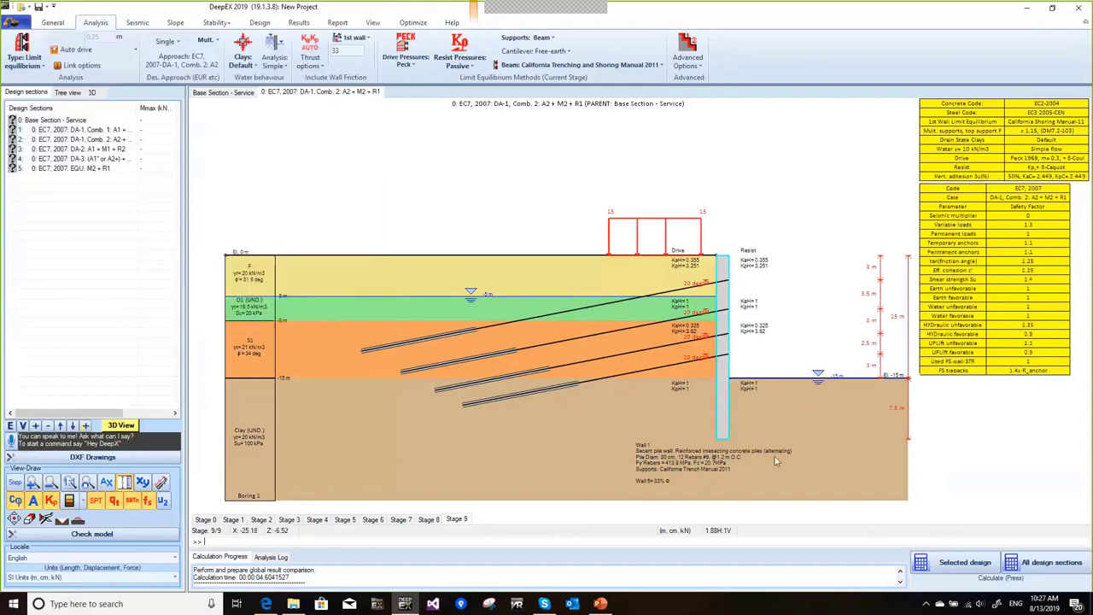
Recalculate the DA-1, Comb. 2 section and check its wall moment and toe safety factors with friction and adhesion included.
click(948, 565)
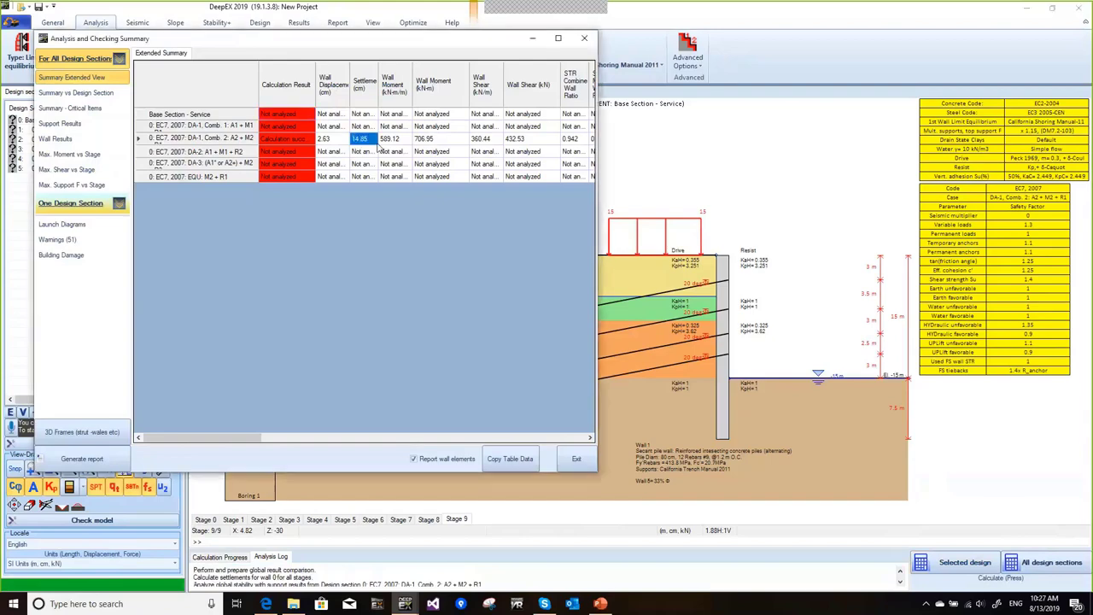
drag(242, 438, 435, 445)
click(412, 139)
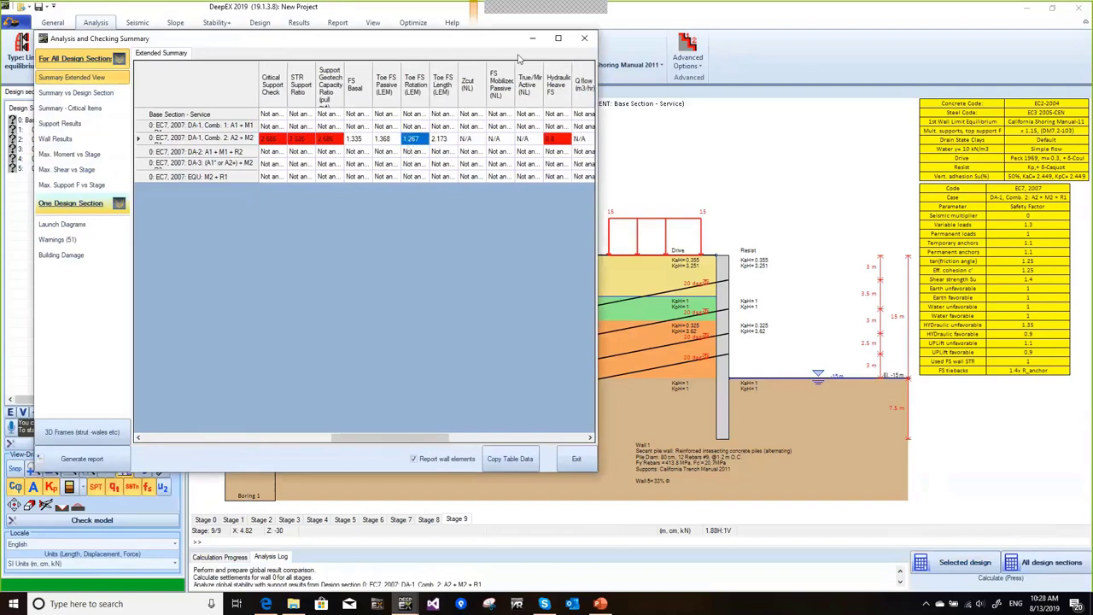
click(585, 36)
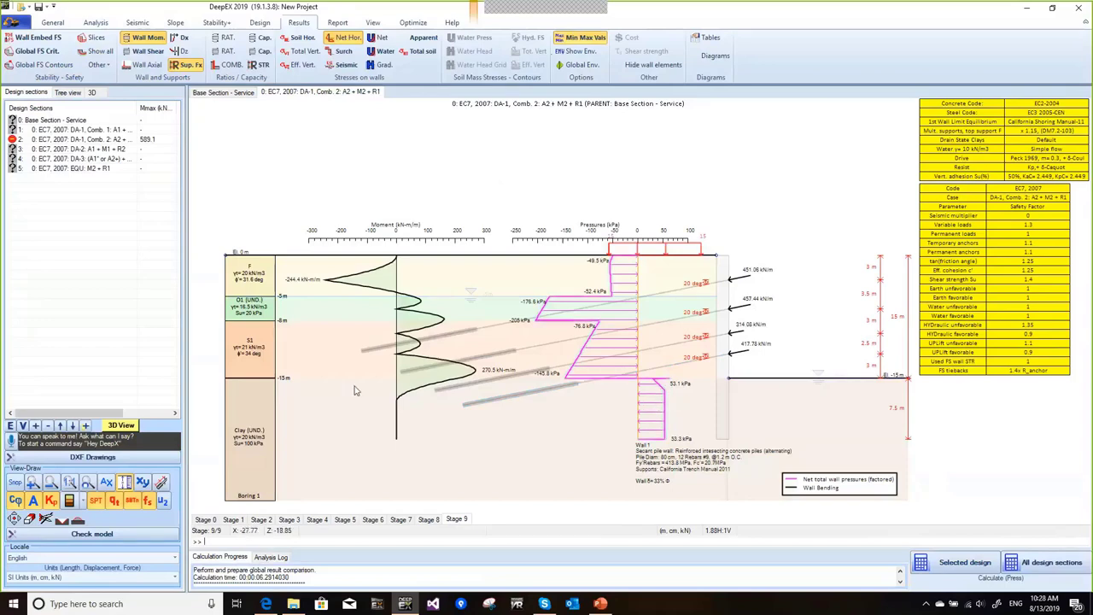
Calculate all design sections with the updated wall settings and close the analysis summary.
scroll(551, 466, up, 1)
click(1043, 562)
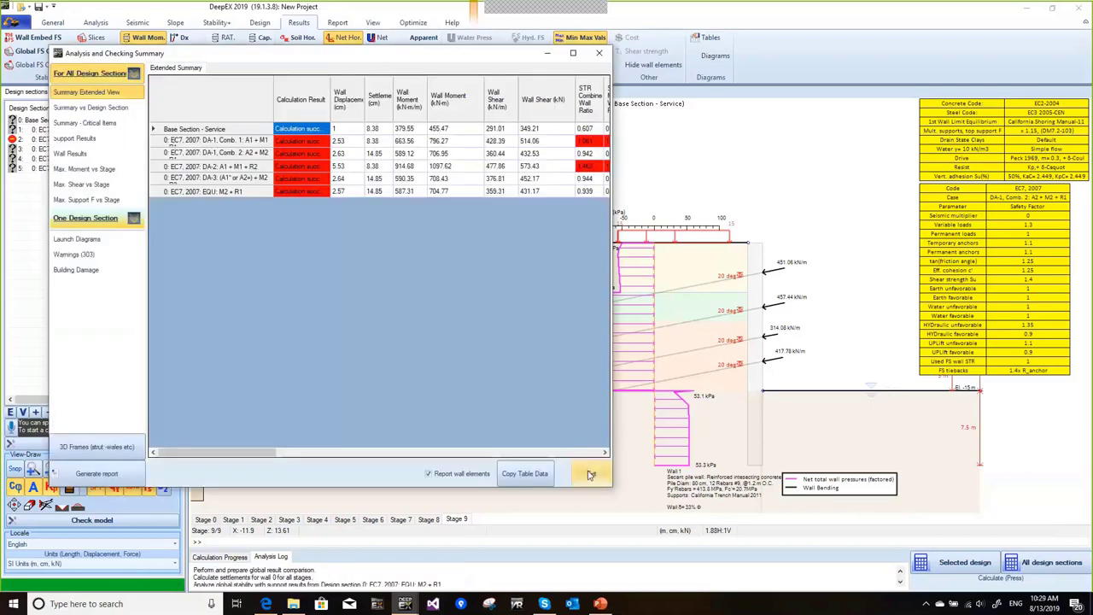
click(591, 474)
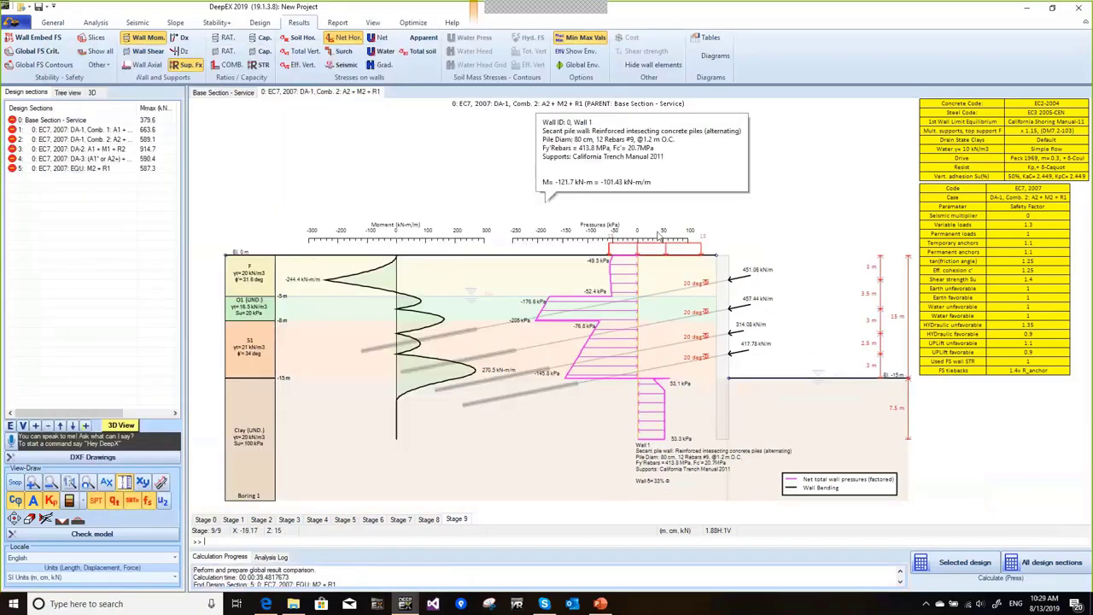
Compare the service and DA-1, Comb. 2 moment and net pressure diagrams, and widen the design section name column.
click(222, 94)
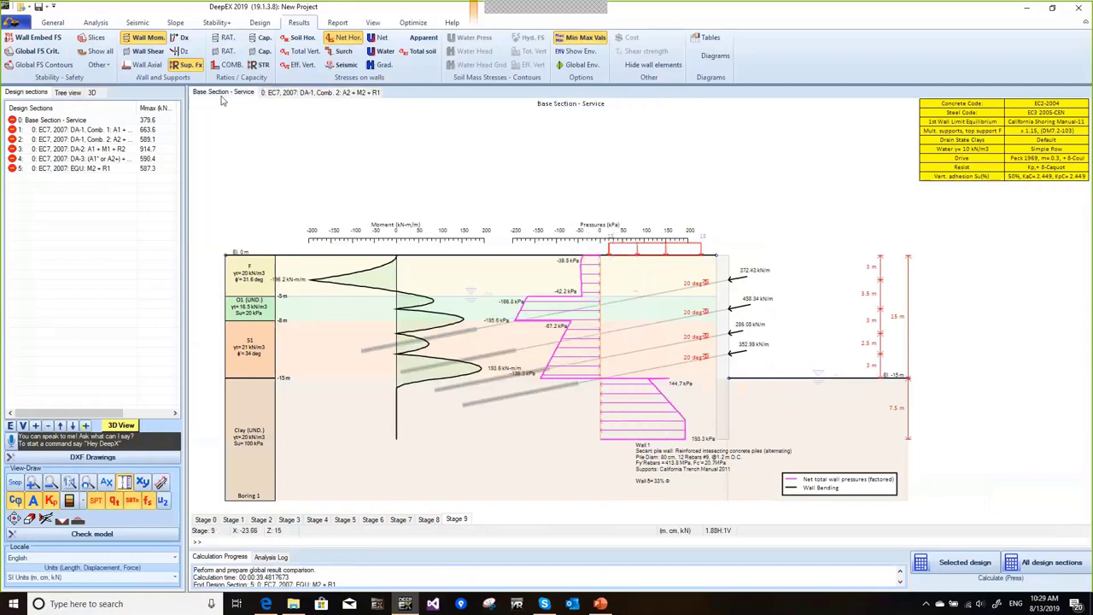
click(318, 94)
drag(136, 109, 168, 109)
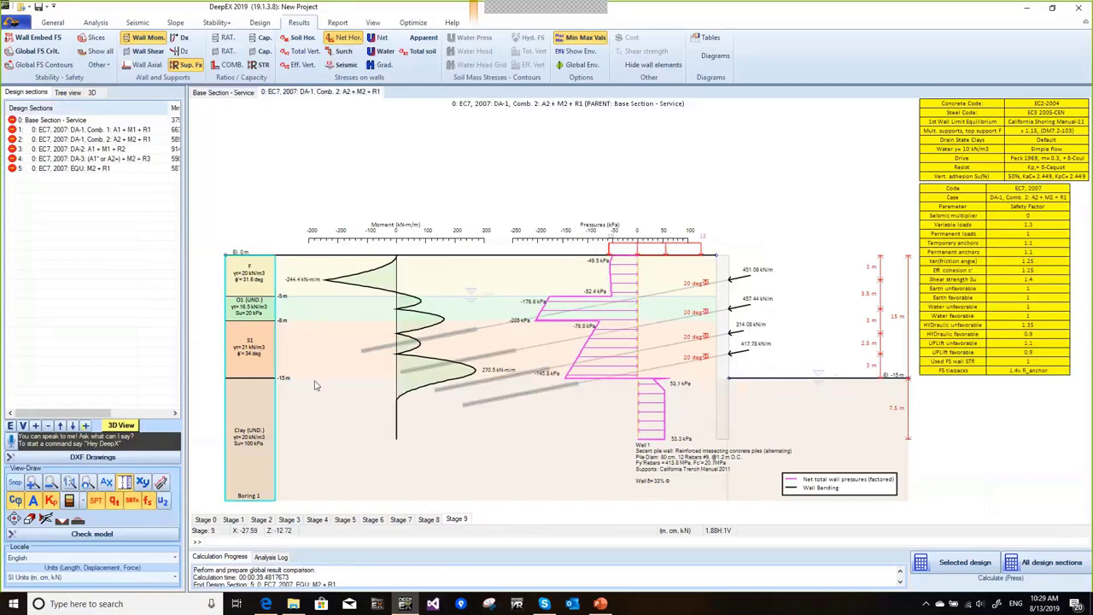
mouse_move(550, 359)
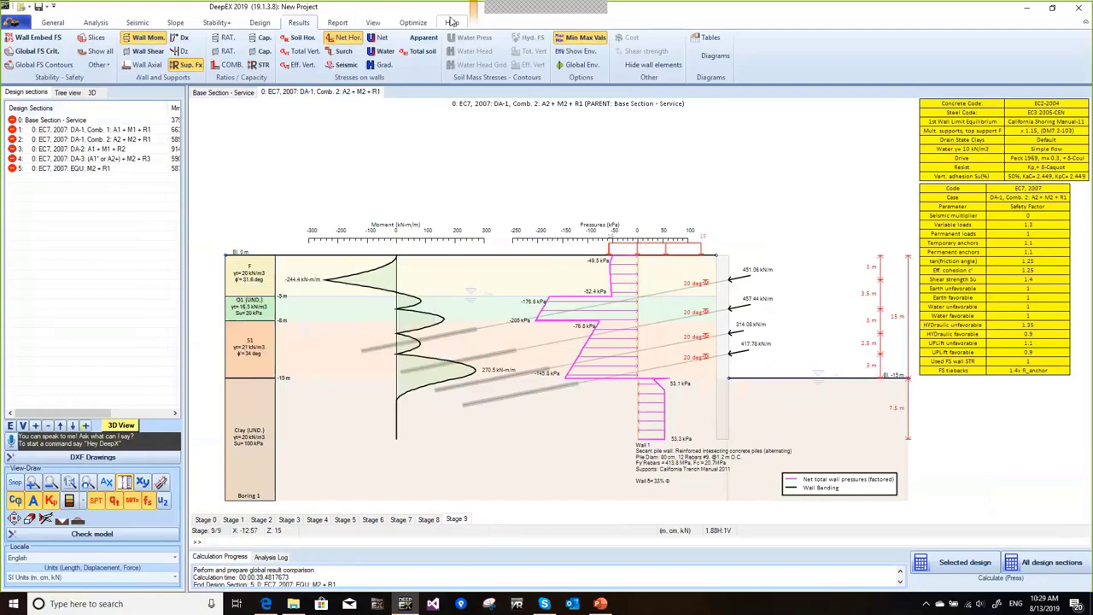
Review the optimization tools and the first wall's friction and adhesion options.
click(413, 22)
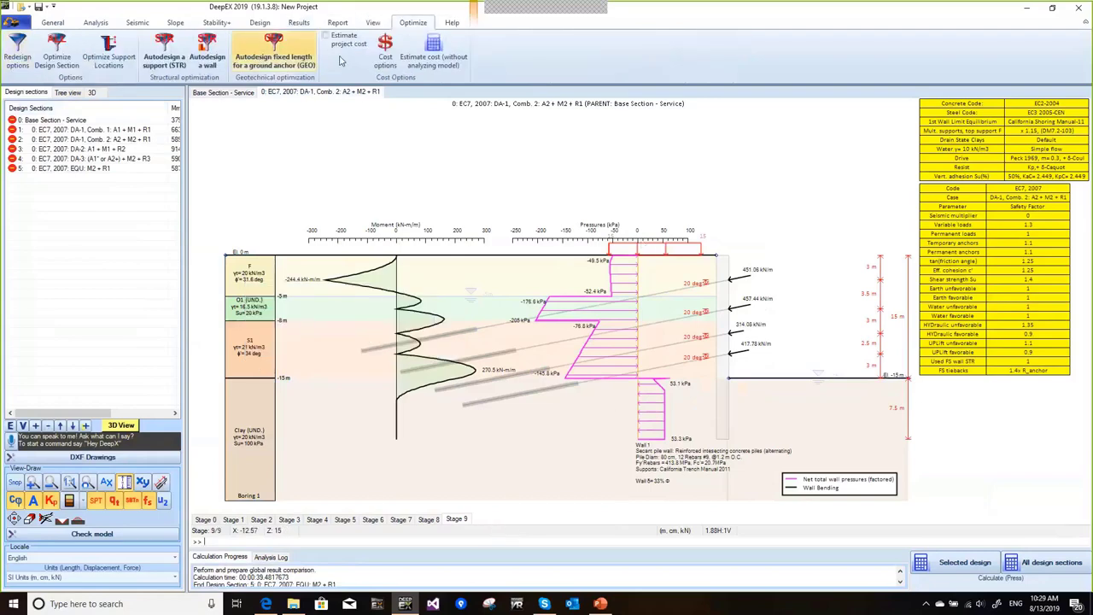
click(297, 23)
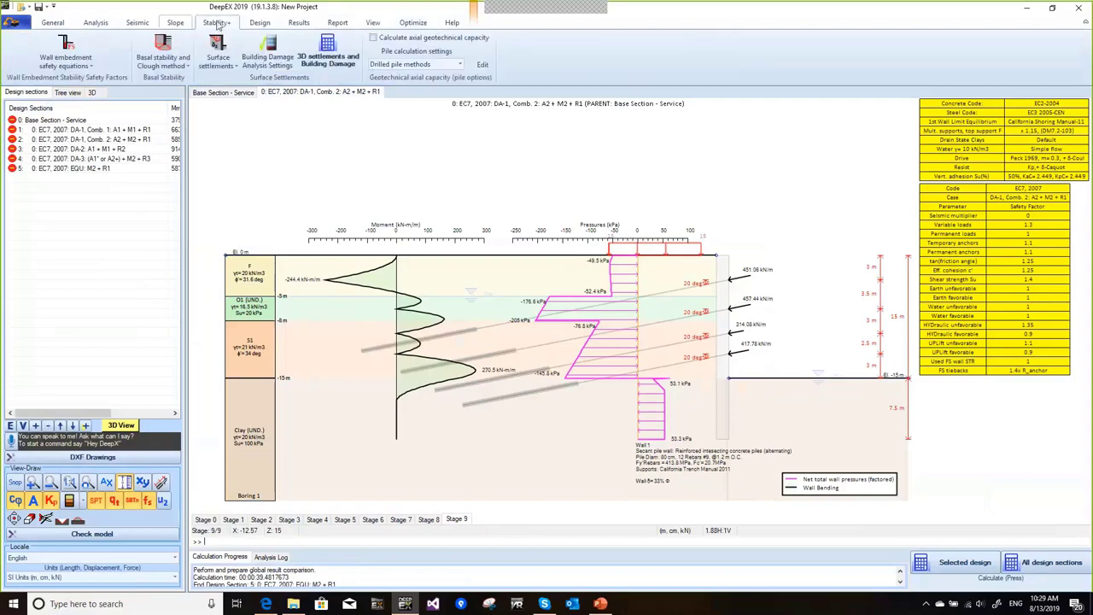
click(98, 23)
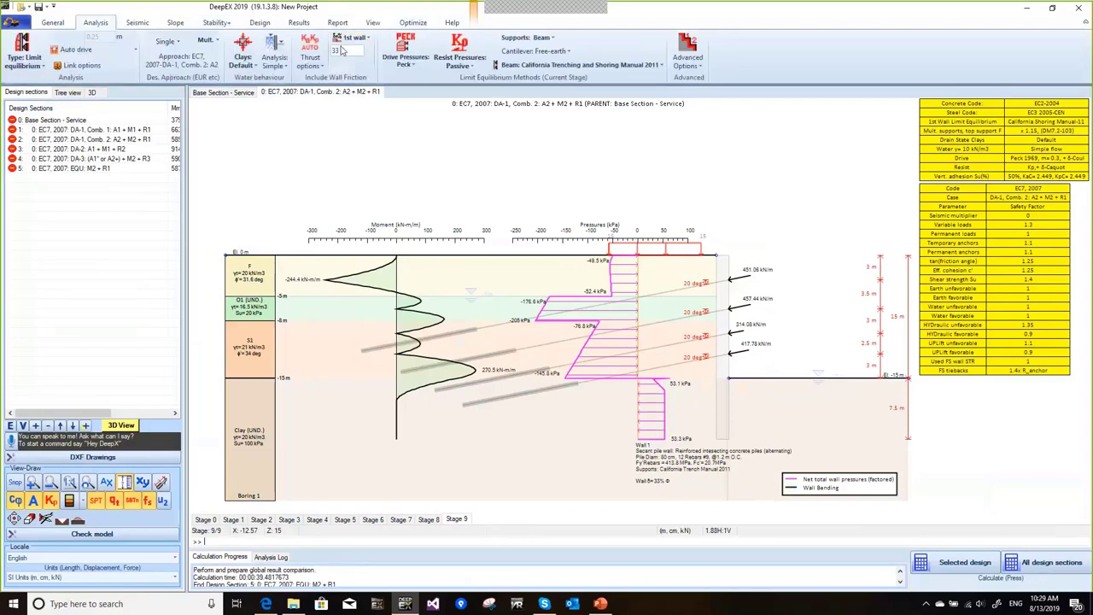
click(355, 39)
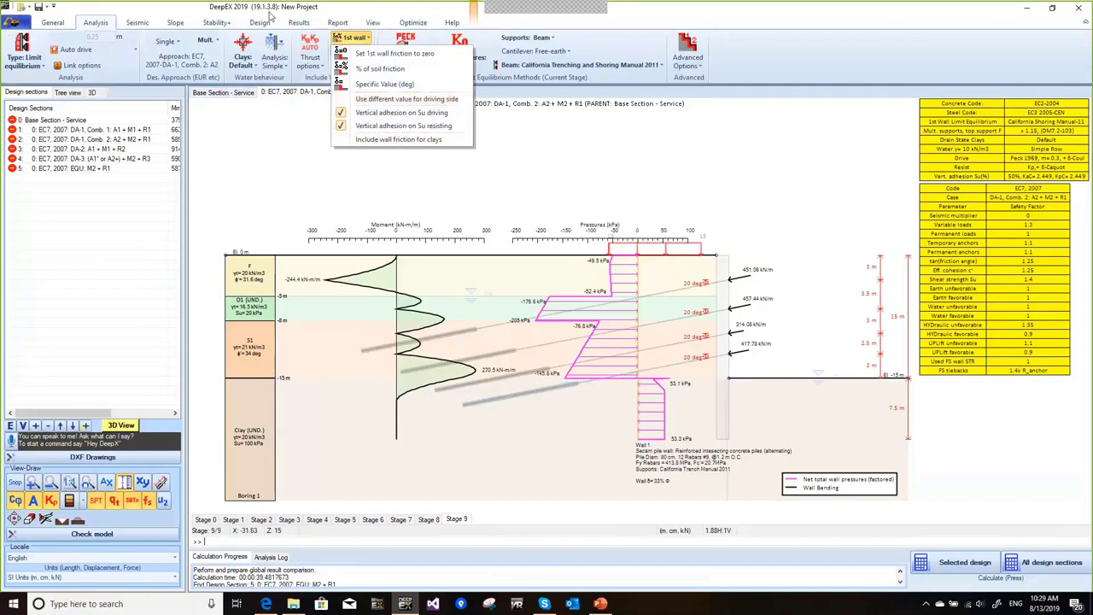
Enable a separate driving-side friction value for the first wall, recalculate DA-1, Comb. 2 and check its analysis summary.
click(743, 360)
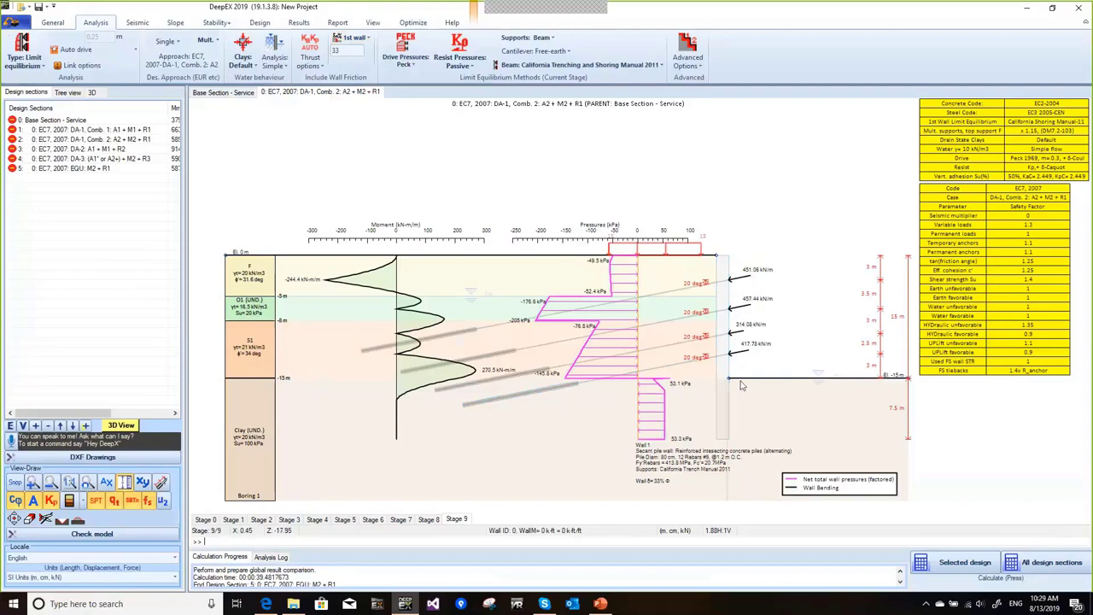
click(361, 41)
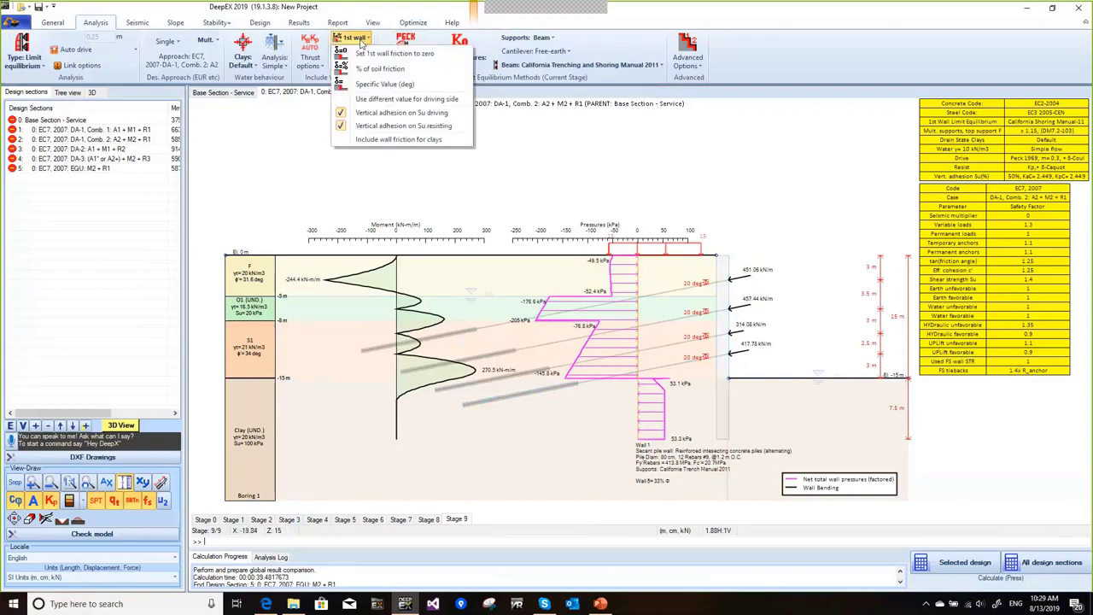
click(366, 99)
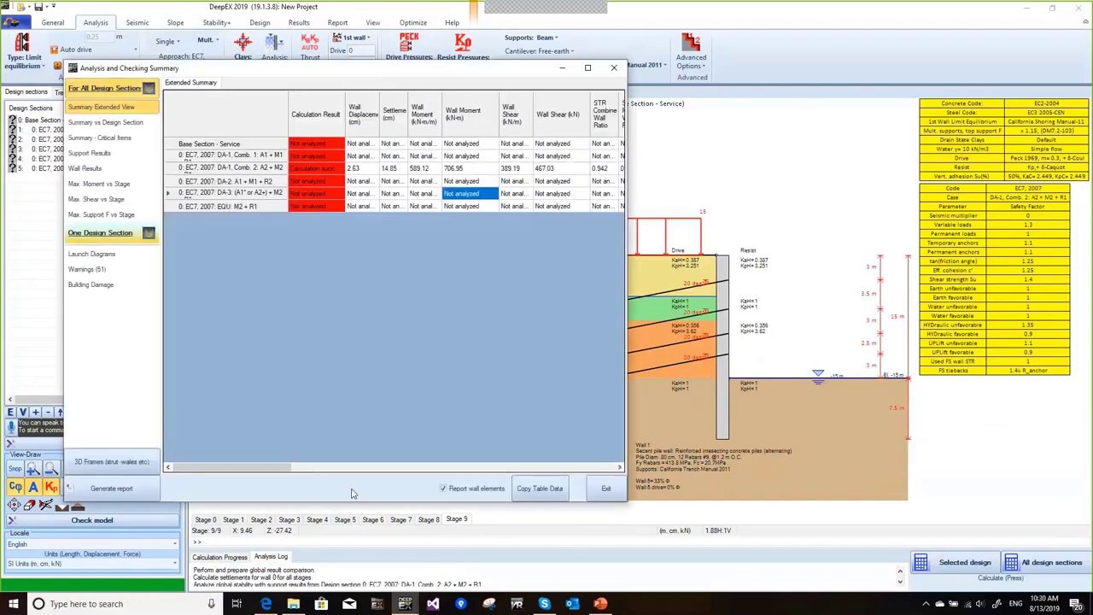
drag(286, 468, 474, 484)
click(605, 488)
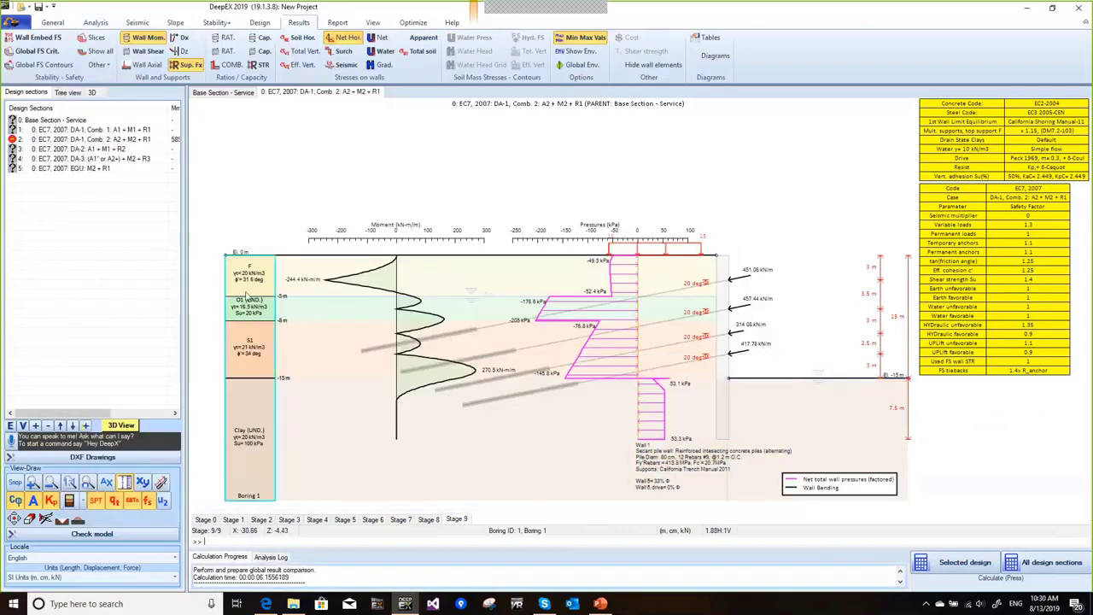
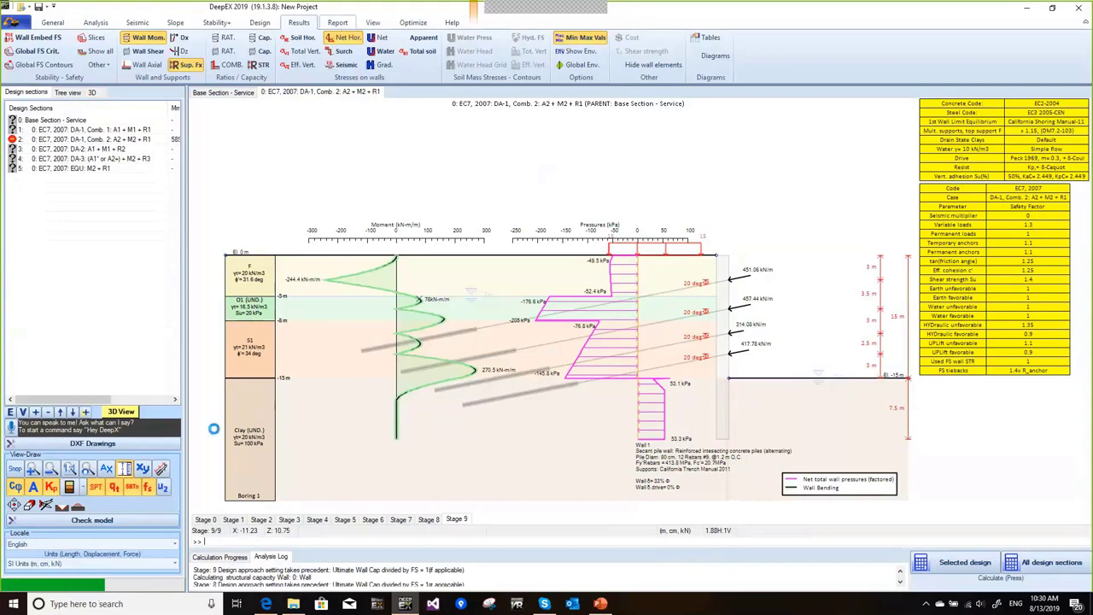
Calculate all design sections and inspect the base section's tieback support capacity warnings.
mouse_move(214, 433)
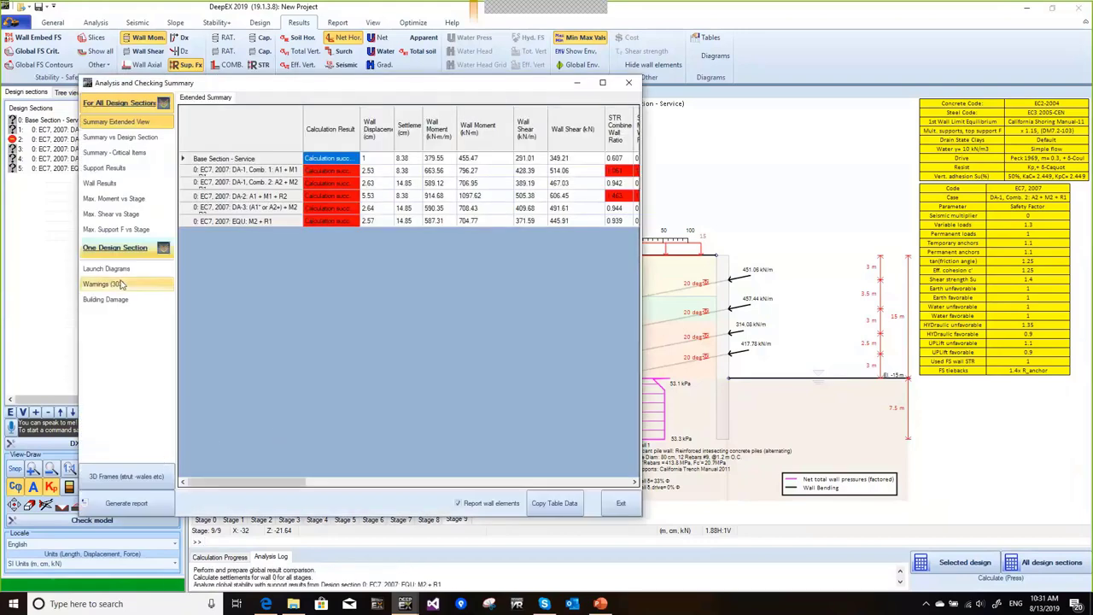
click(172, 284)
scroll(273, 307, down, 3)
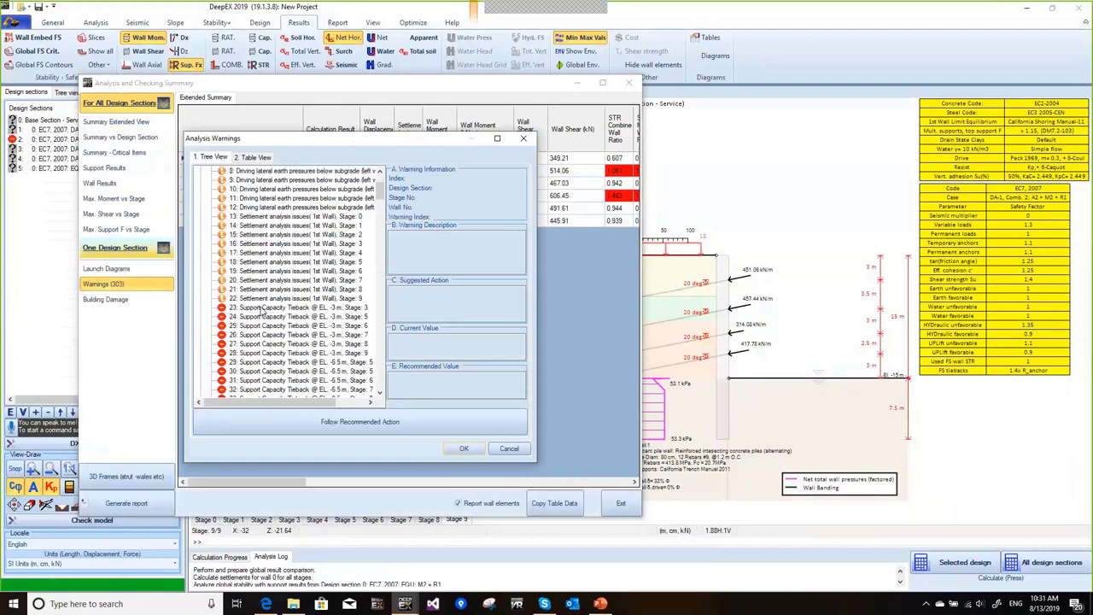
click(265, 317)
click(263, 307)
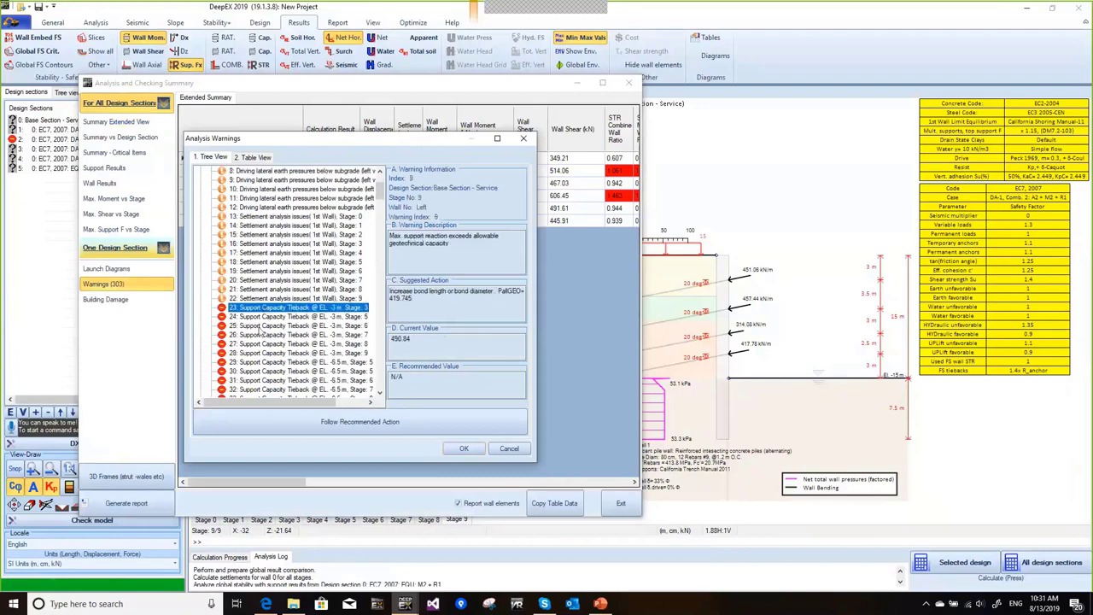
click(256, 353)
click(253, 371)
scroll(256, 367, down, 1)
click(256, 354)
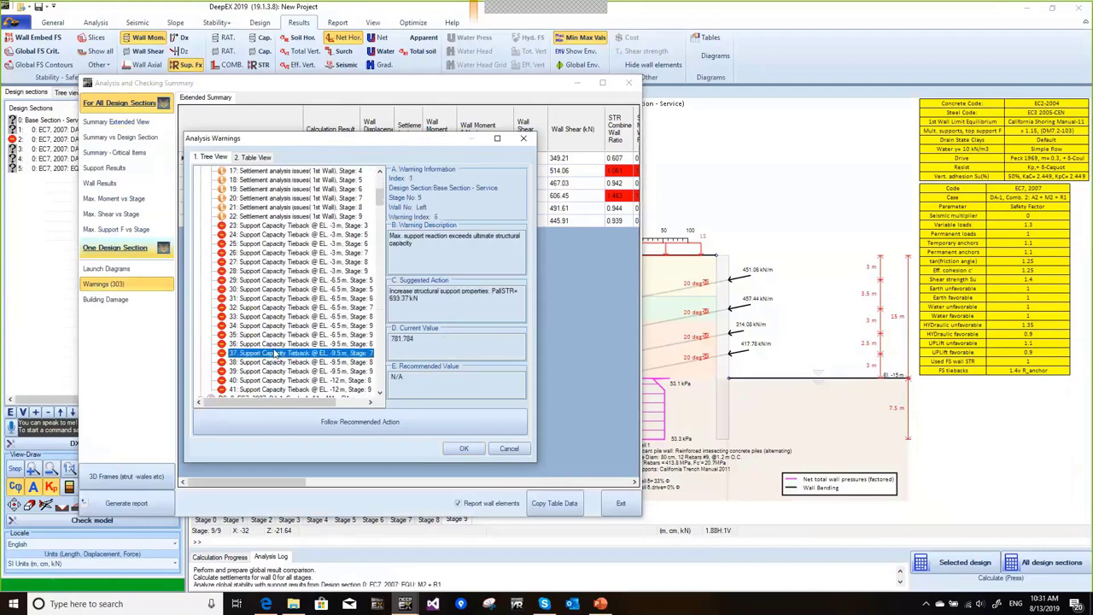
Look through the warnings of the remaining design sections, and close the warnings and the analysis summary.
scroll(300, 367, down, 10)
scroll(300, 368, down, 2)
scroll(290, 354, up, 2)
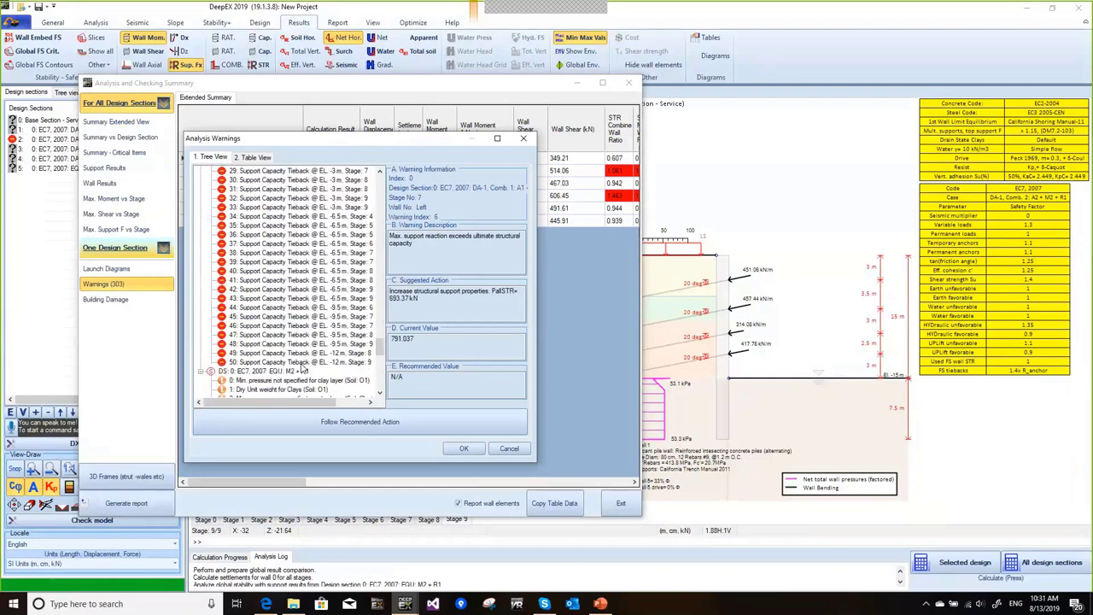
scroll(282, 341, down, 5)
scroll(267, 323, up, 10)
click(523, 137)
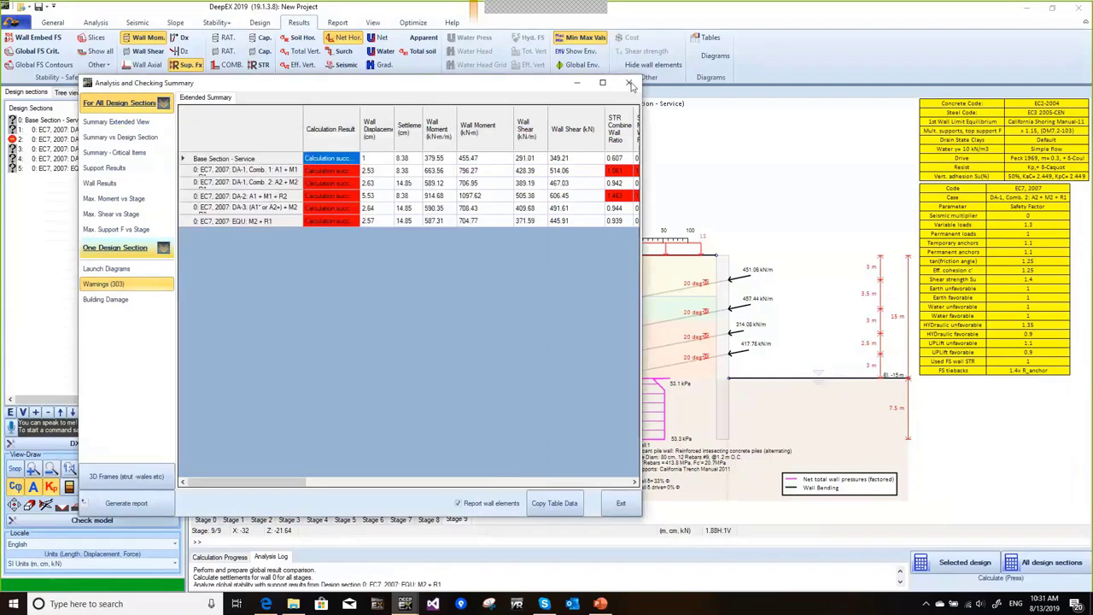
click(629, 82)
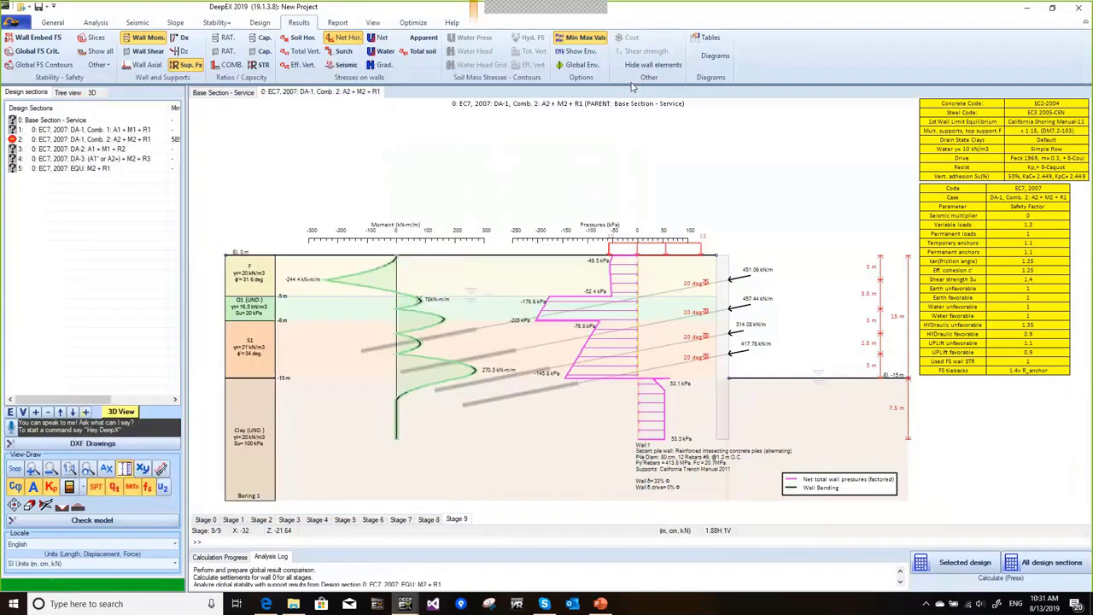
Generate all AASHTO LRFD 5th load combinations from the base section, declining the suggested structural code changes.
right_click(50, 124)
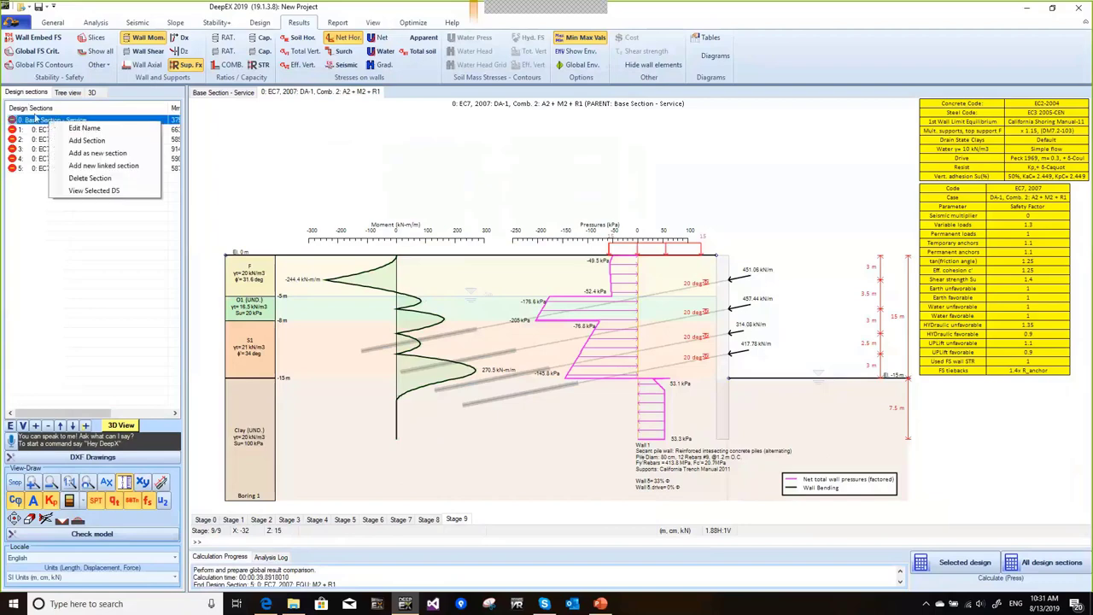
click(102, 23)
click(107, 23)
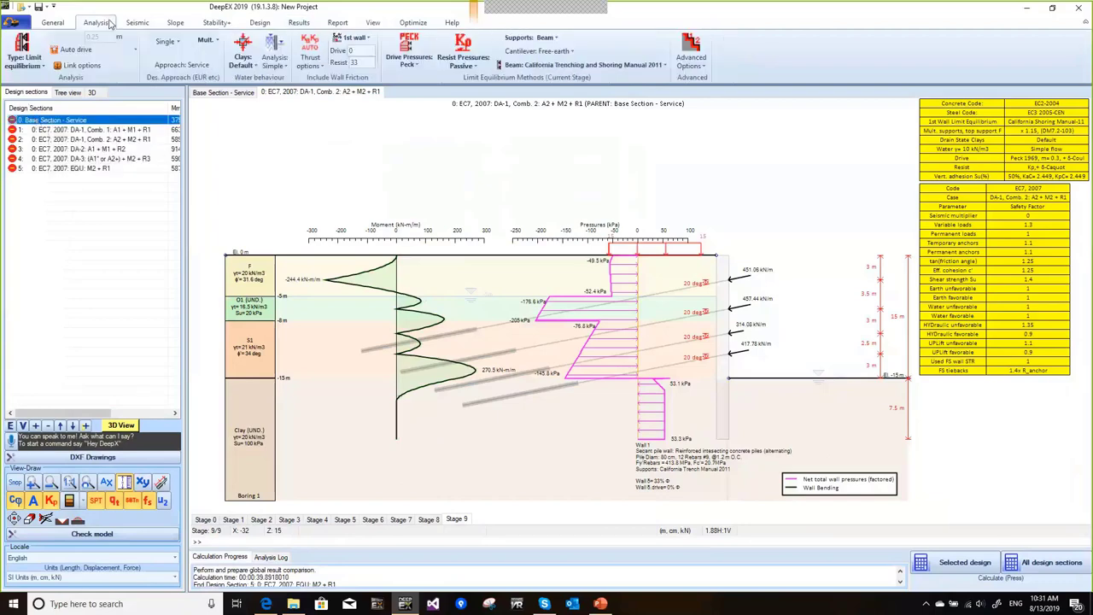
click(212, 40)
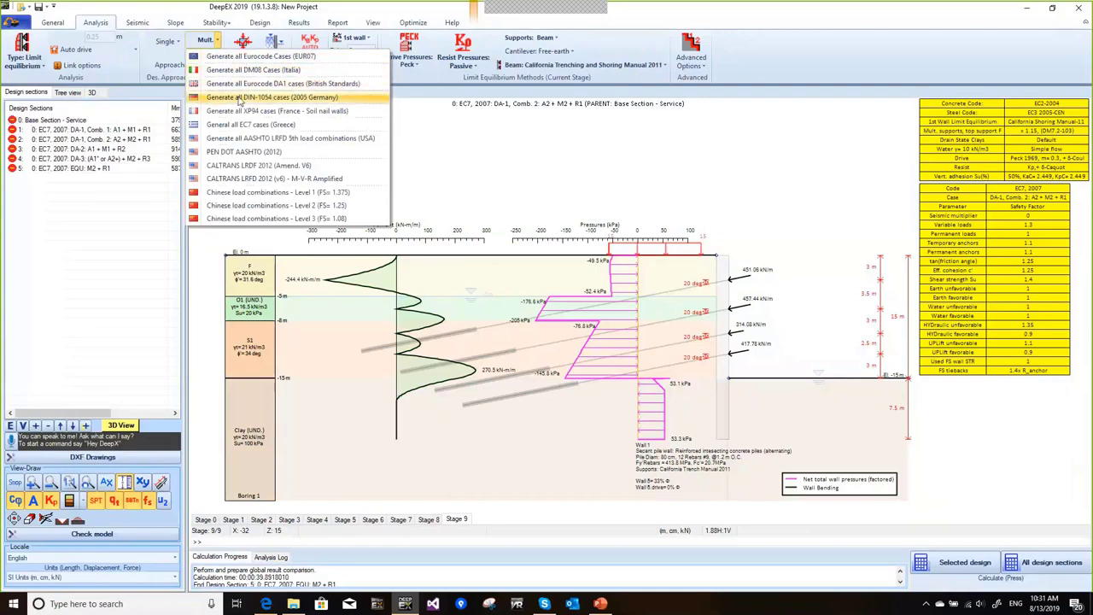
click(225, 138)
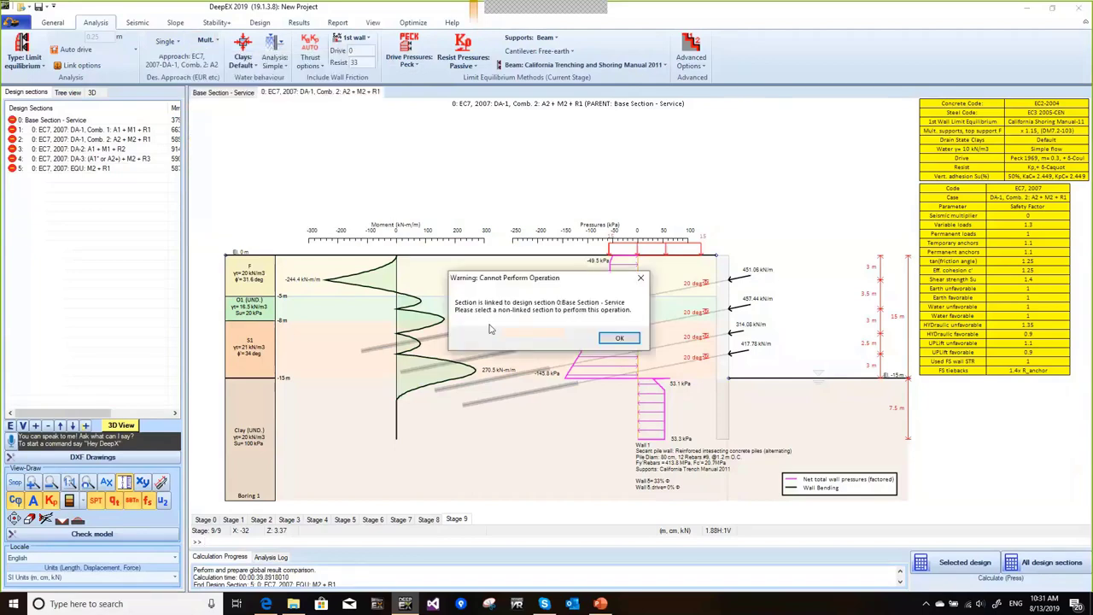
click(615, 340)
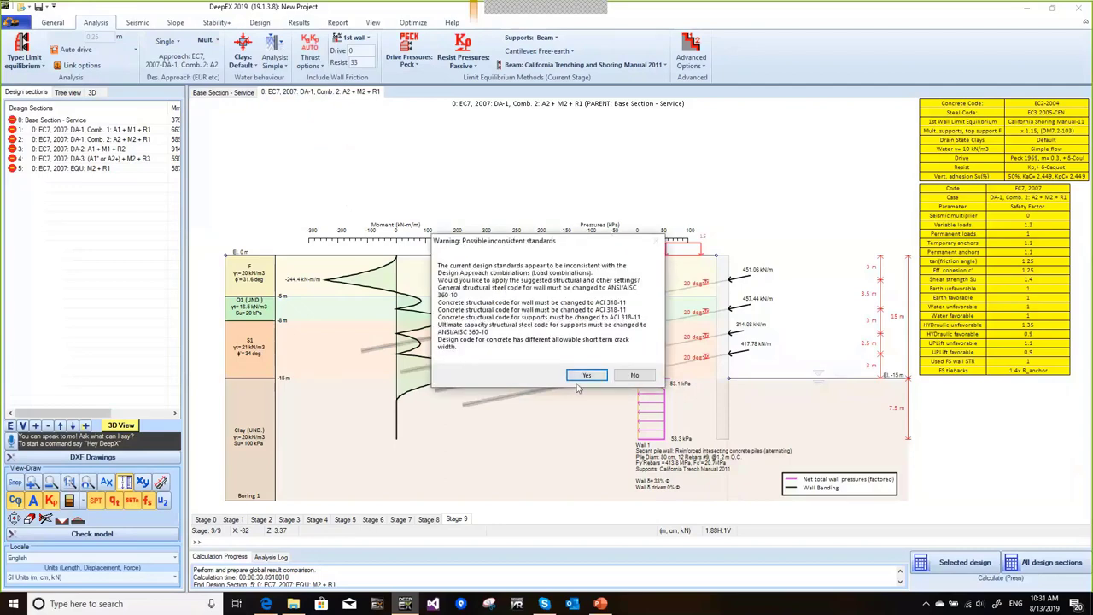
click(638, 377)
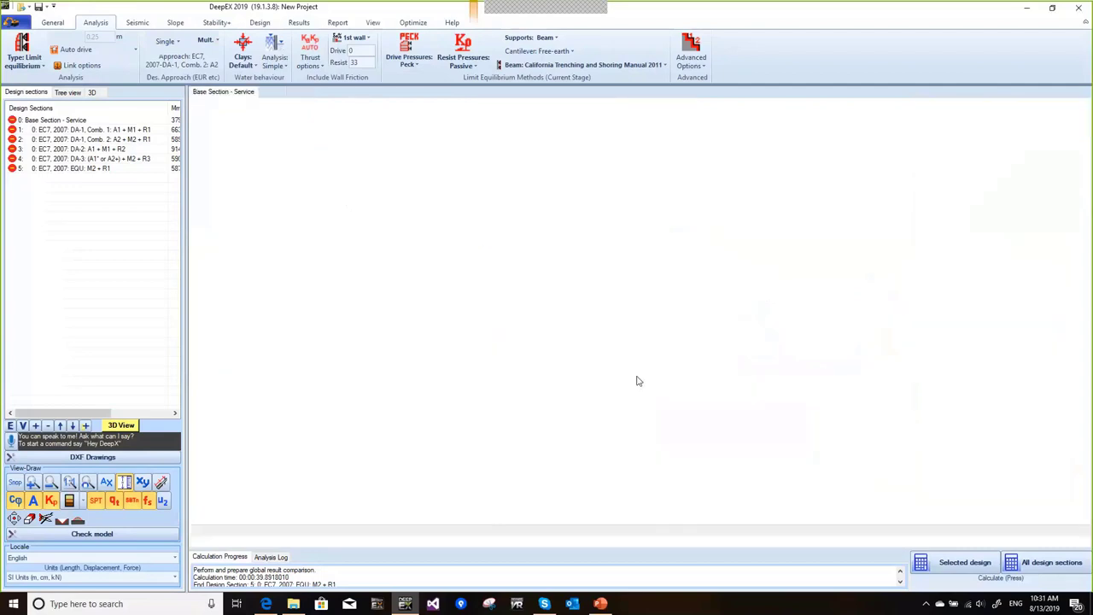
Calculate the AASHTO LRFD (2012) Strength Ia section, check its wall results and close the analysis summary.
click(77, 178)
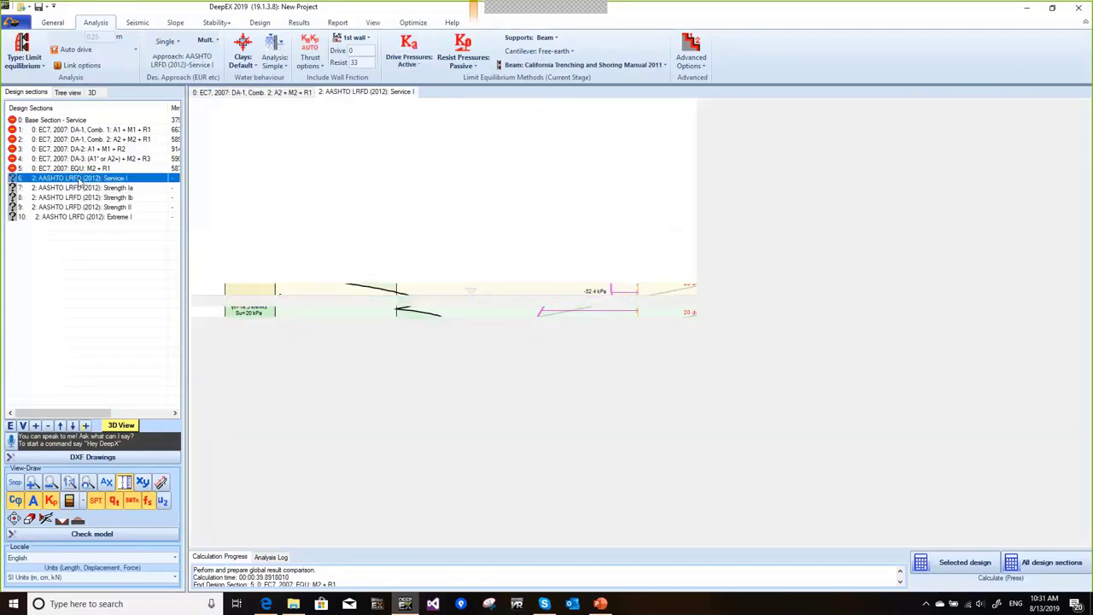
click(89, 187)
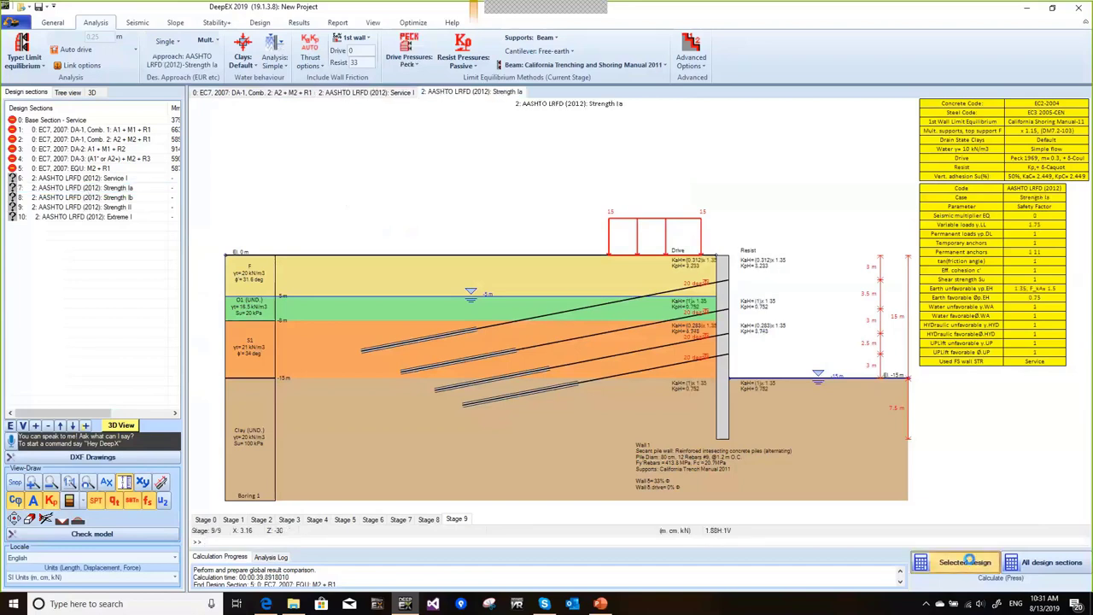
click(969, 562)
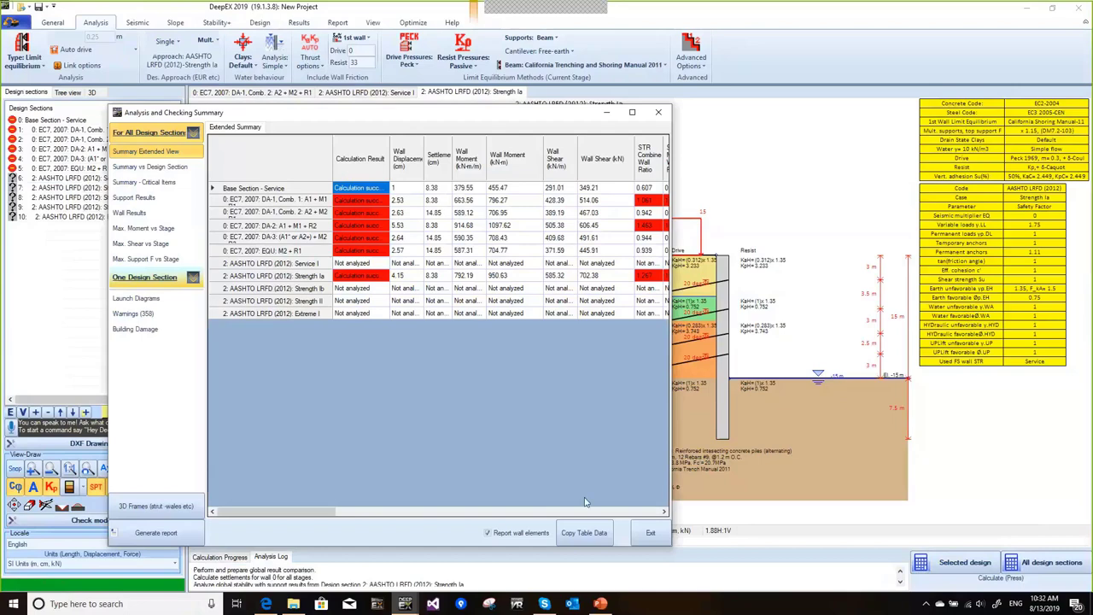
click(435, 287)
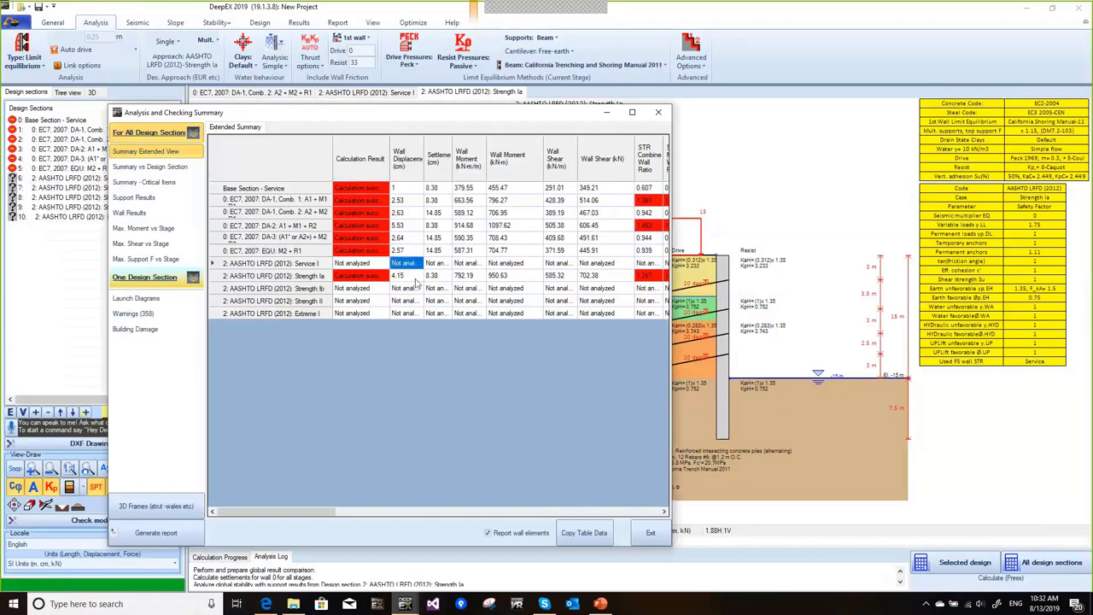
click(649, 532)
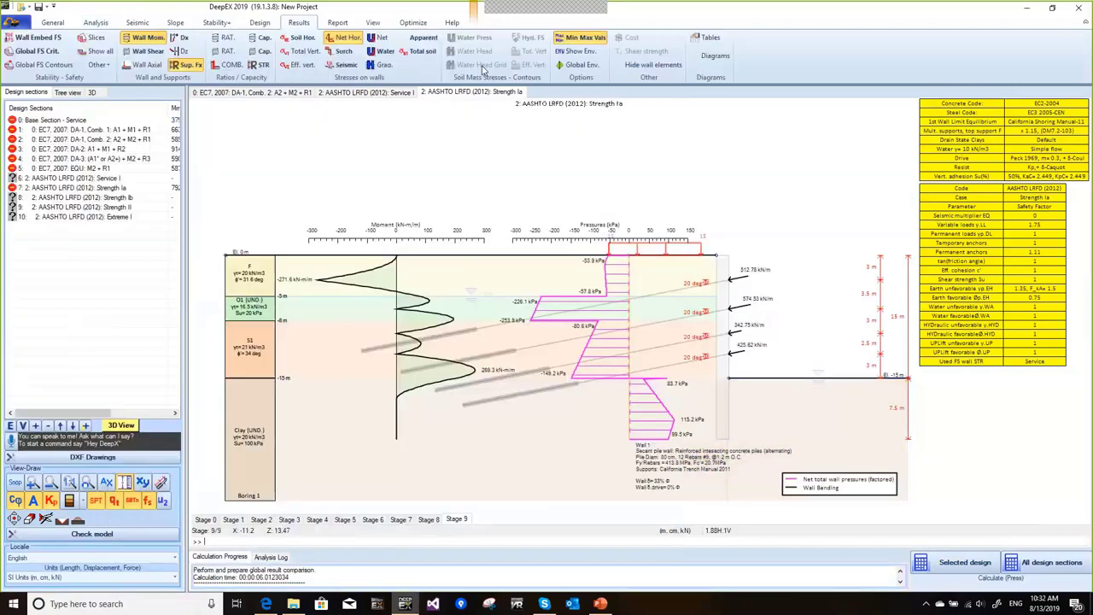
Hide the net pressures and compare the wall moment envelope and global envelope with the moment capacity.
click(348, 38)
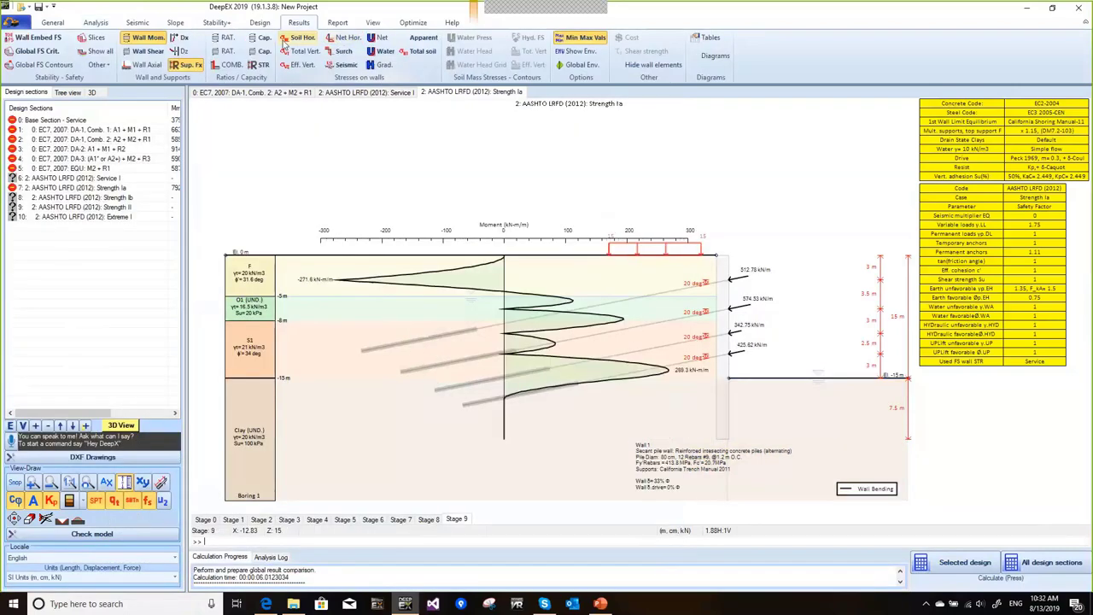
click(574, 50)
click(263, 38)
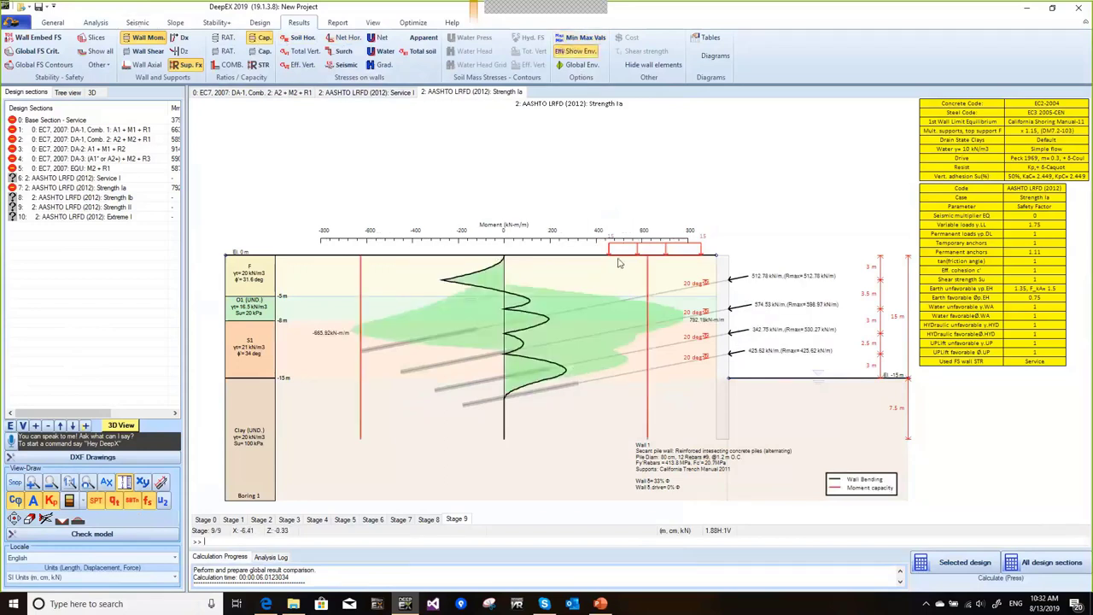
click(645, 294)
click(621, 186)
click(580, 66)
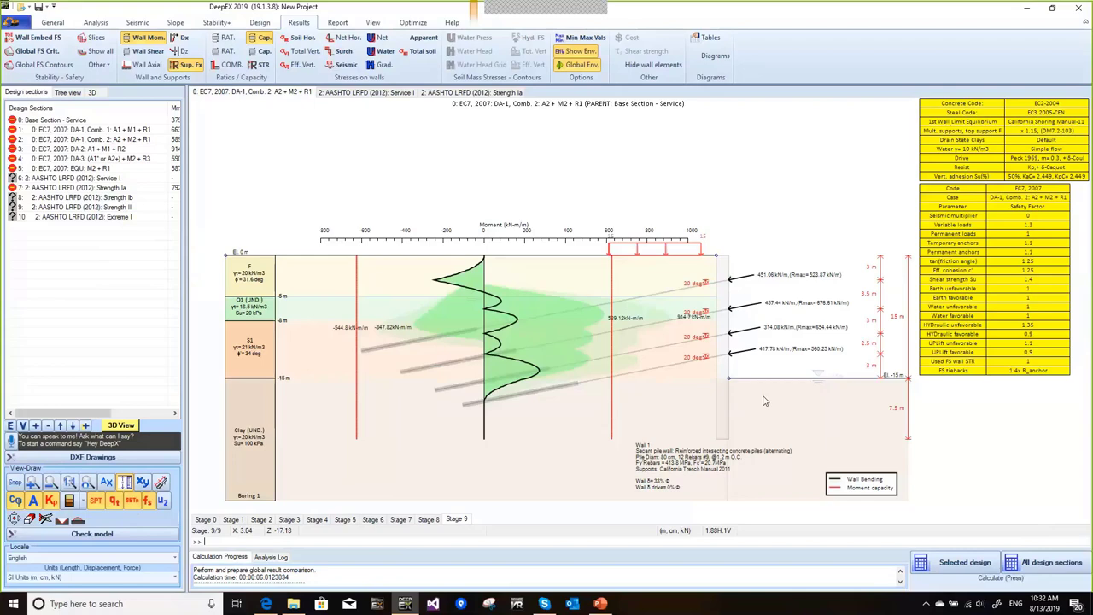
Review the beam analysis methods available for walls with multiple supports.
click(111, 23)
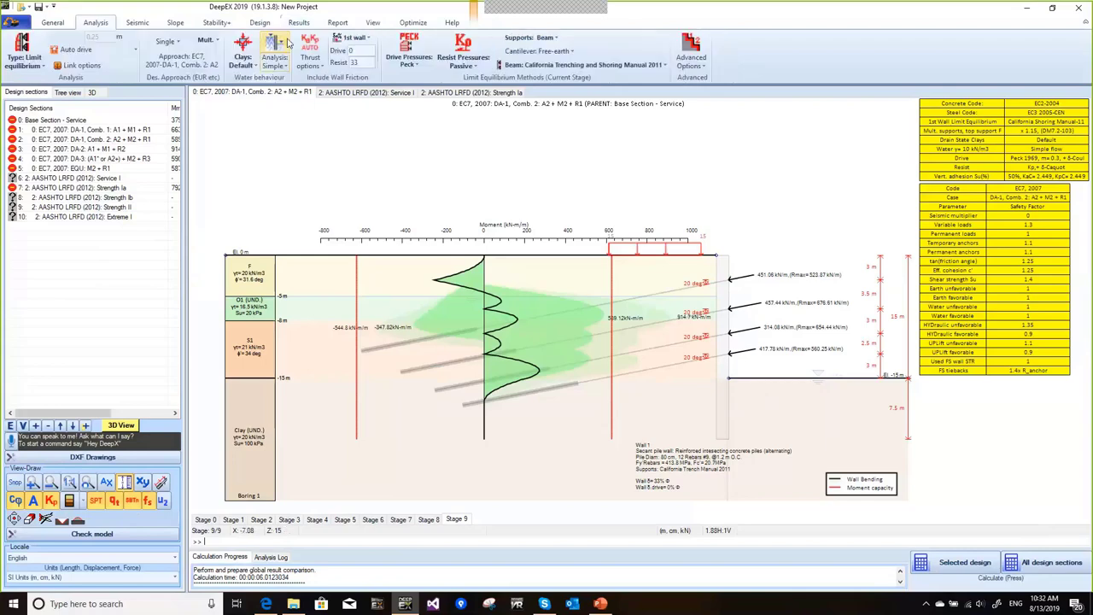
click(585, 64)
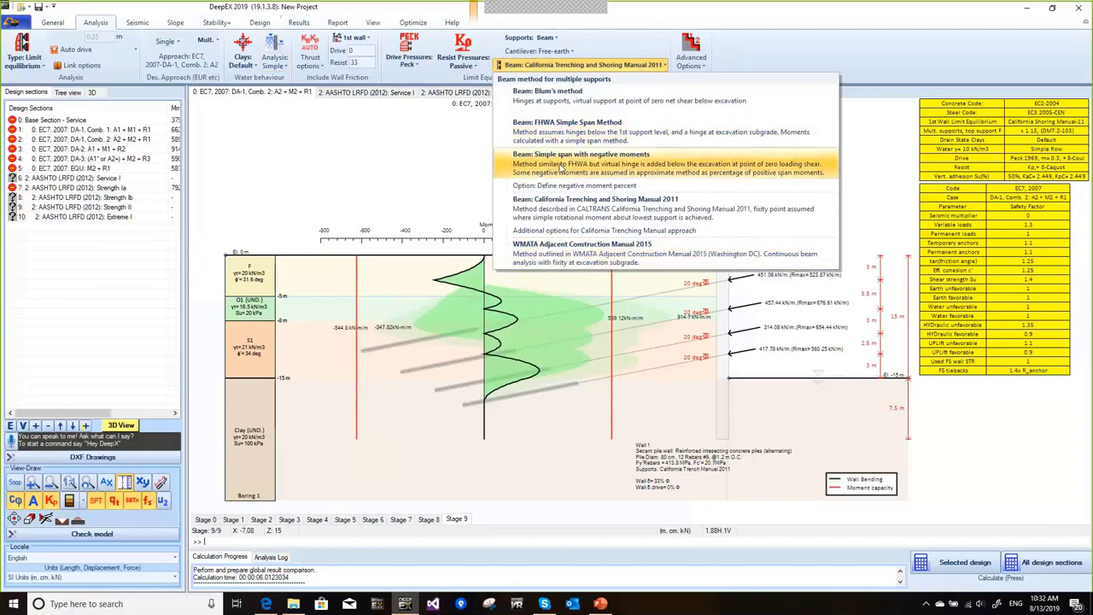
click(586, 65)
click(588, 66)
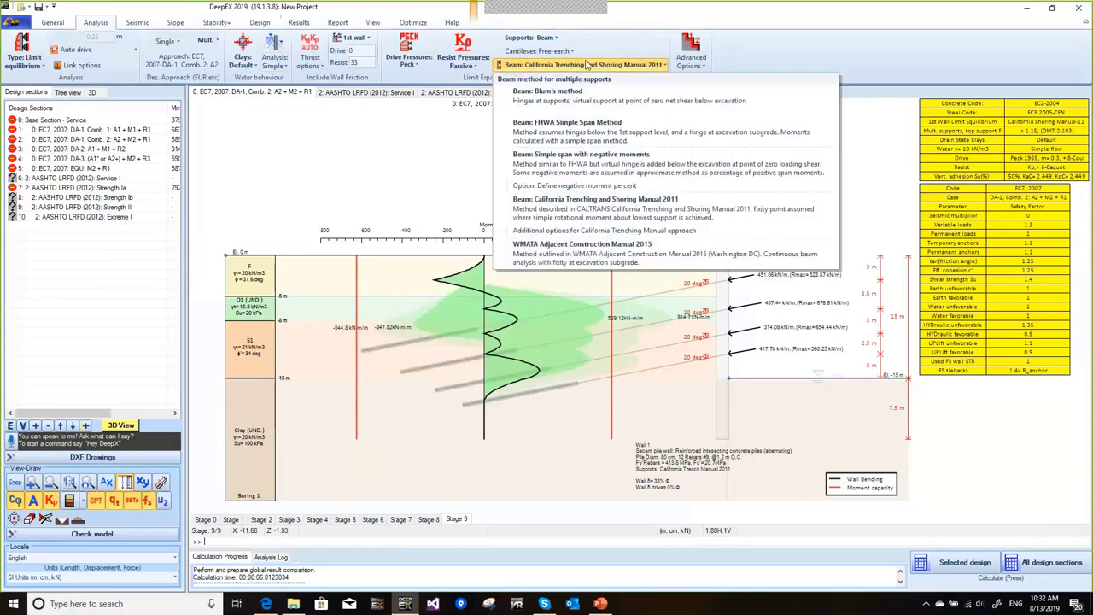
click(679, 15)
click(585, 65)
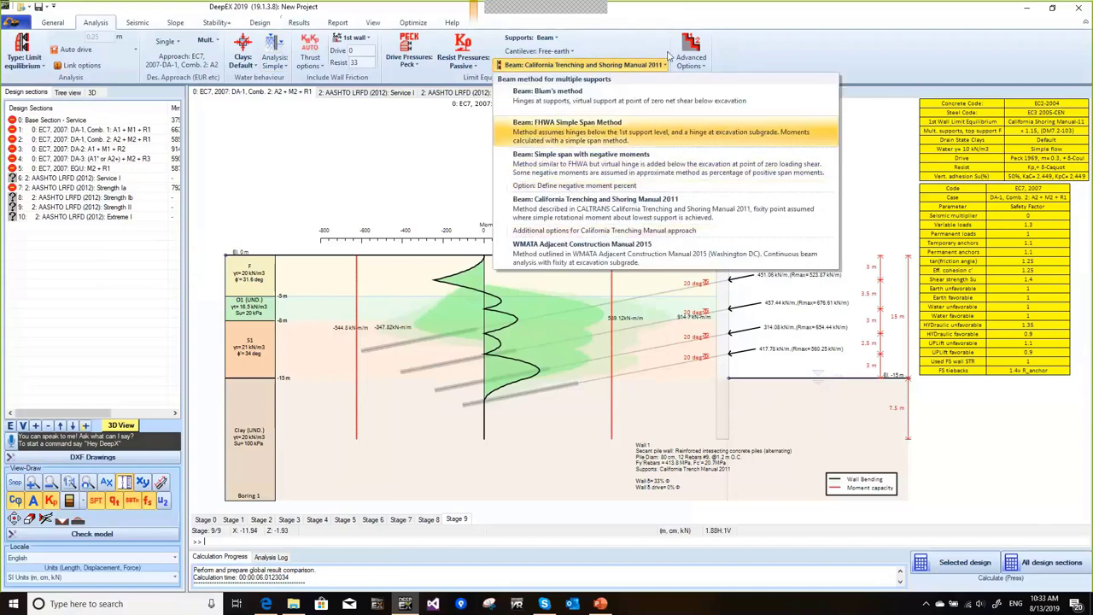
click(683, 14)
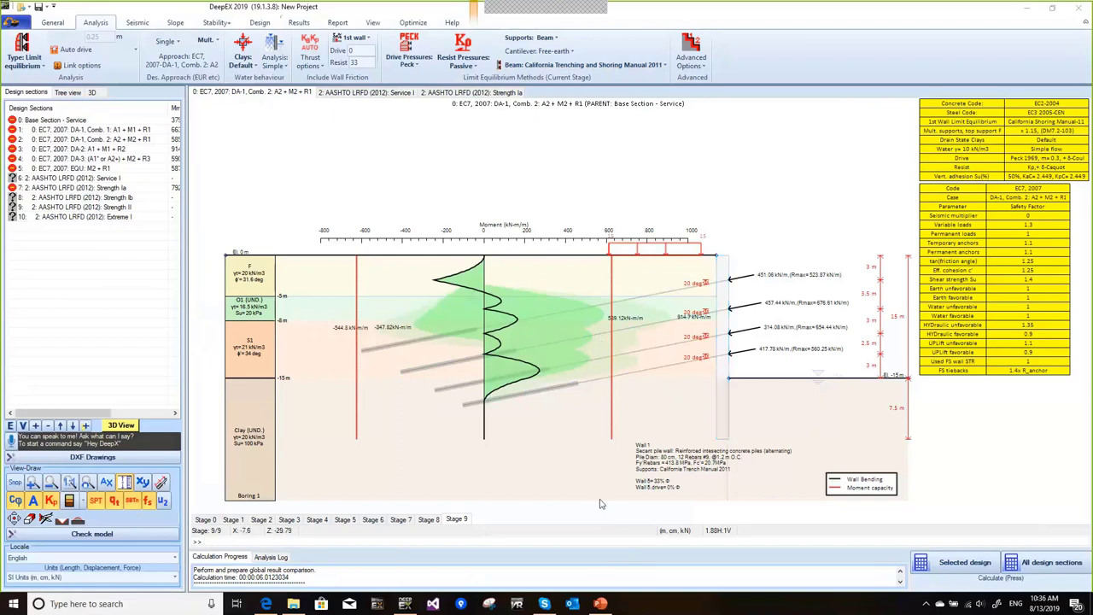
Switch to the PowerPoint presentation.
mouse_move(600, 604)
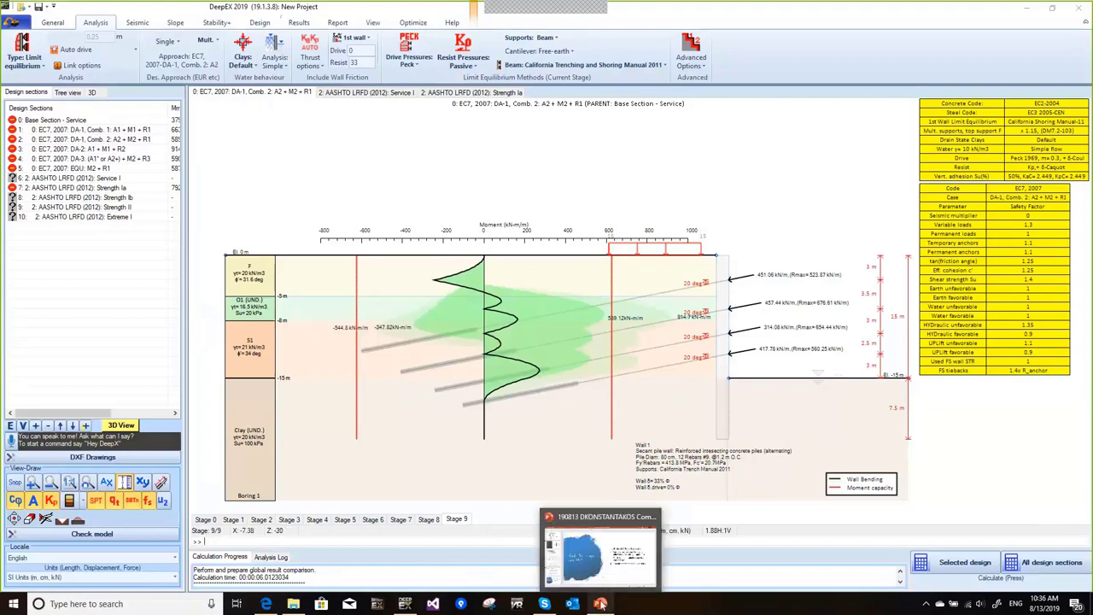